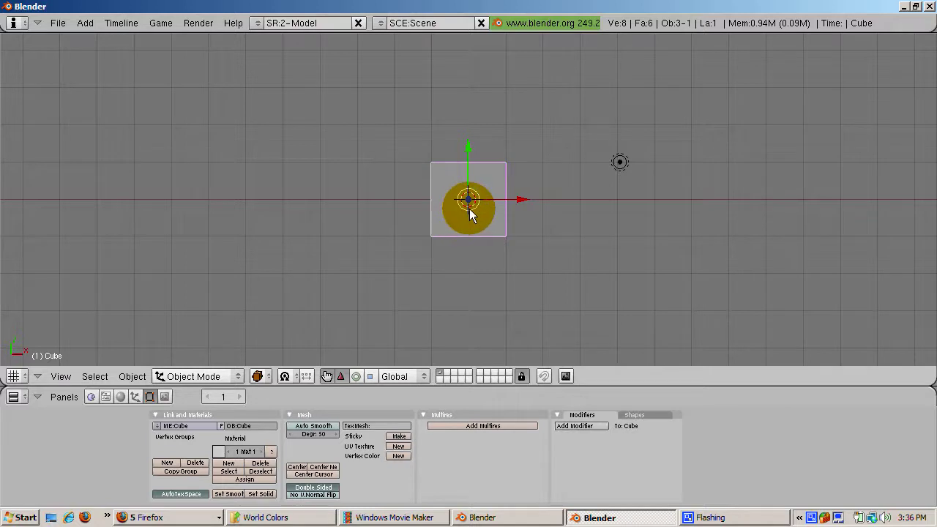
# Bring up the erase prompt for the selected default cube with X.
pyautogui.press('x')
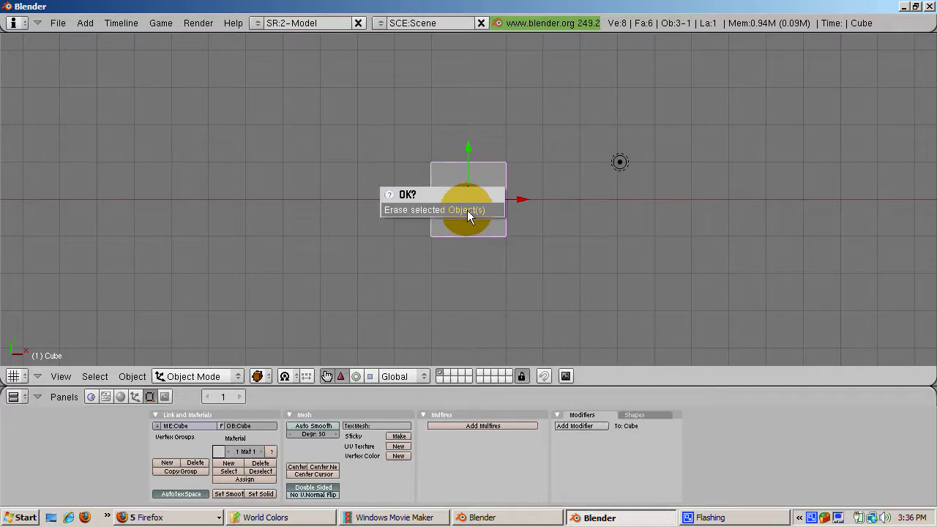
# Erase the cube and add a UV sphere with default settings.
pyautogui.click(467, 210)
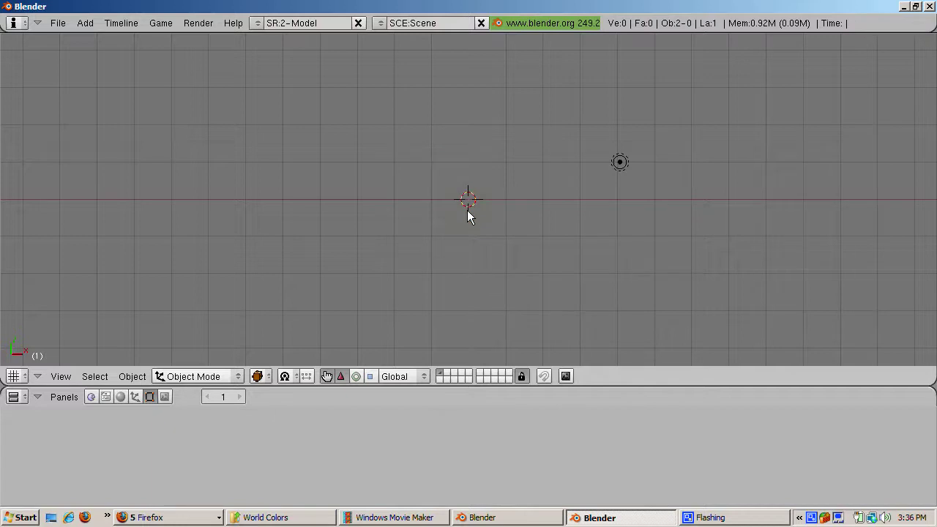
pyautogui.press('space')
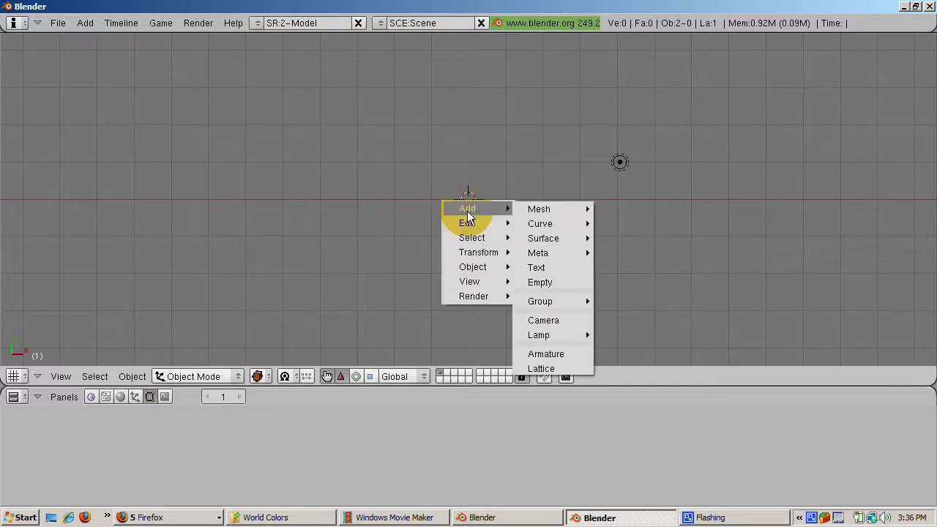
pyautogui.moveTo(559, 212)
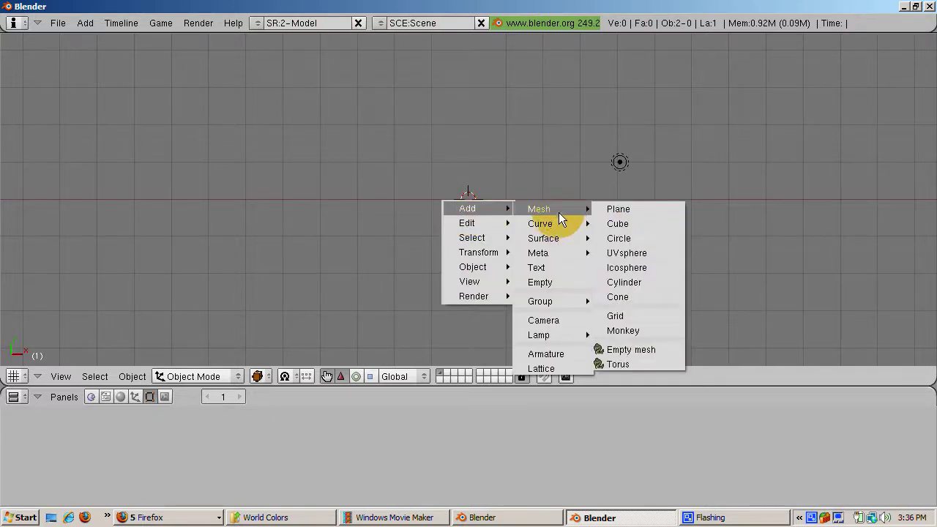
pyautogui.click(619, 252)
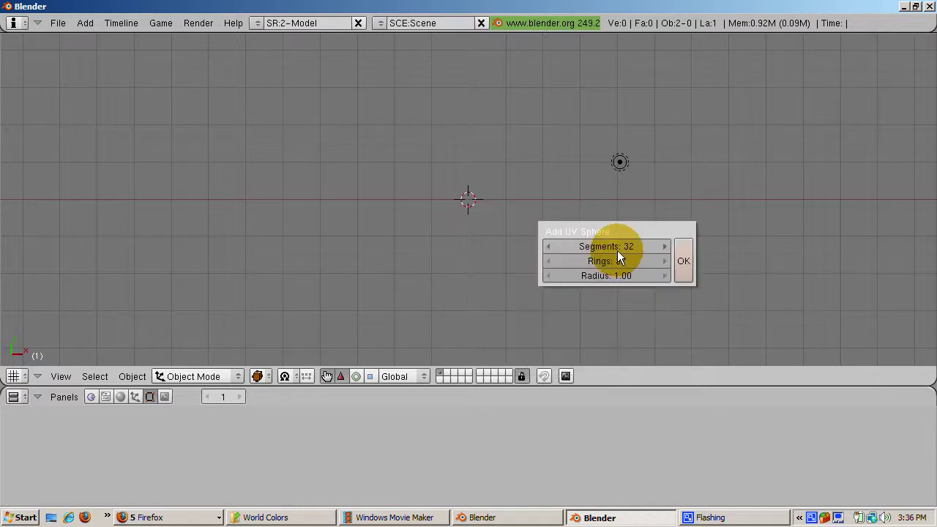
pyautogui.click(684, 262)
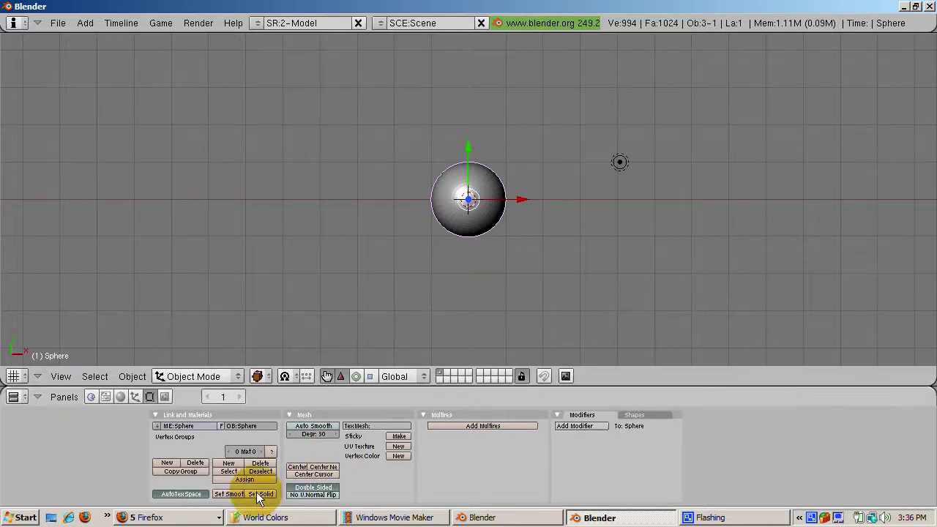
# Shade the sphere smooth and give it a Subsurf modifier at level 2.
pyautogui.click(231, 495)
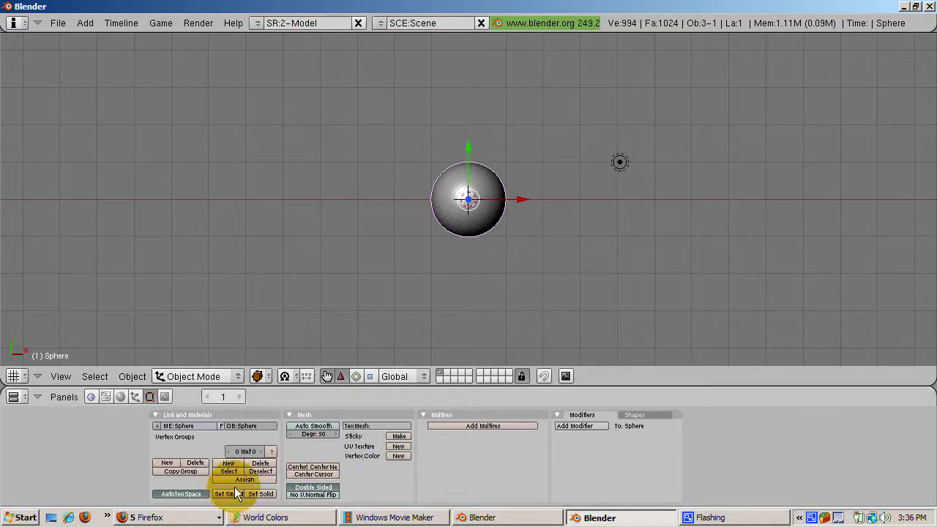
pyautogui.click(578, 426)
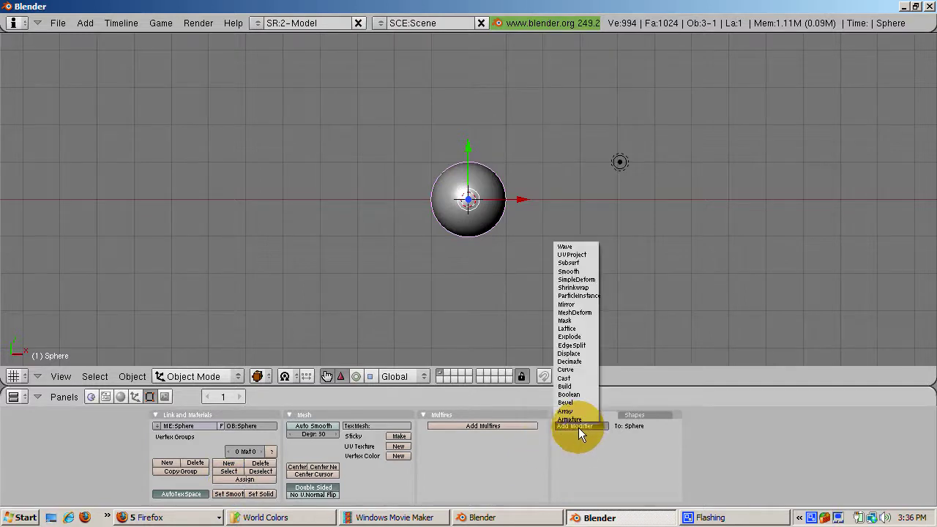
pyautogui.click(578, 263)
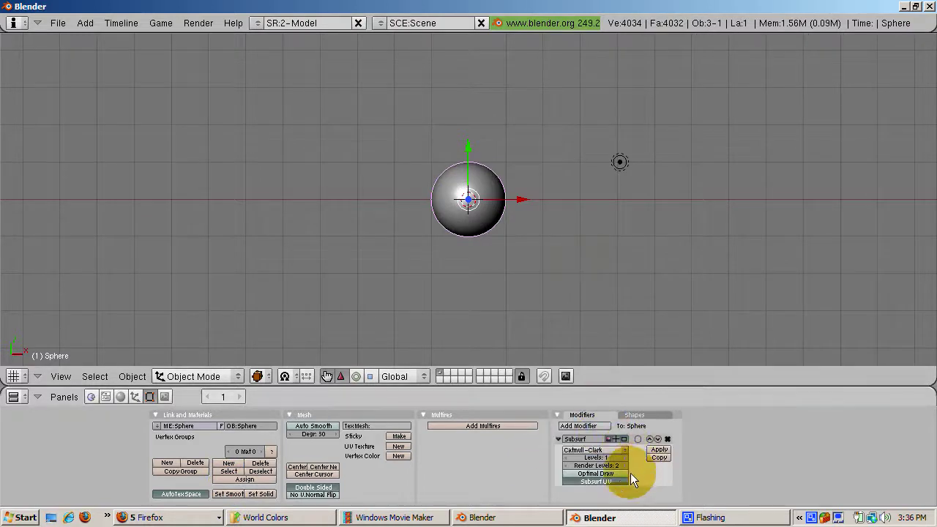
pyautogui.click(625, 457)
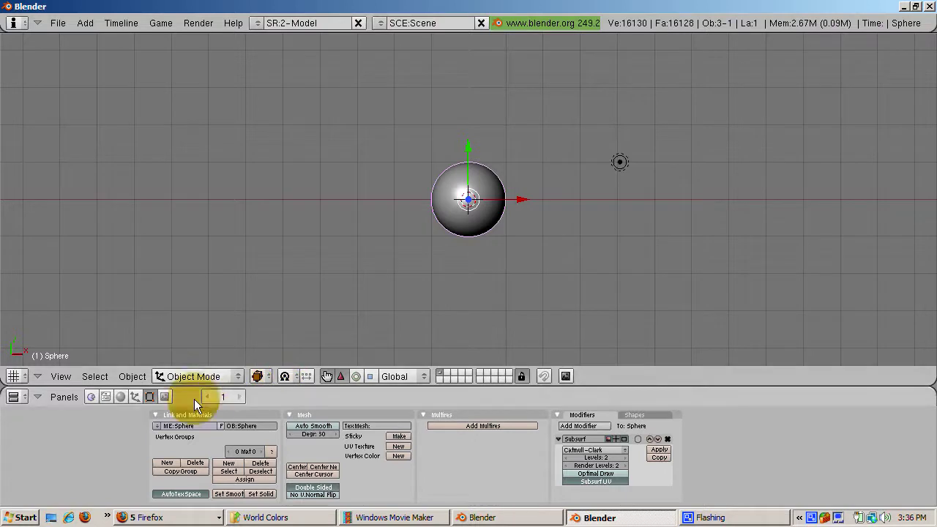
pyautogui.click(289, 320)
pyautogui.press('KP_1')
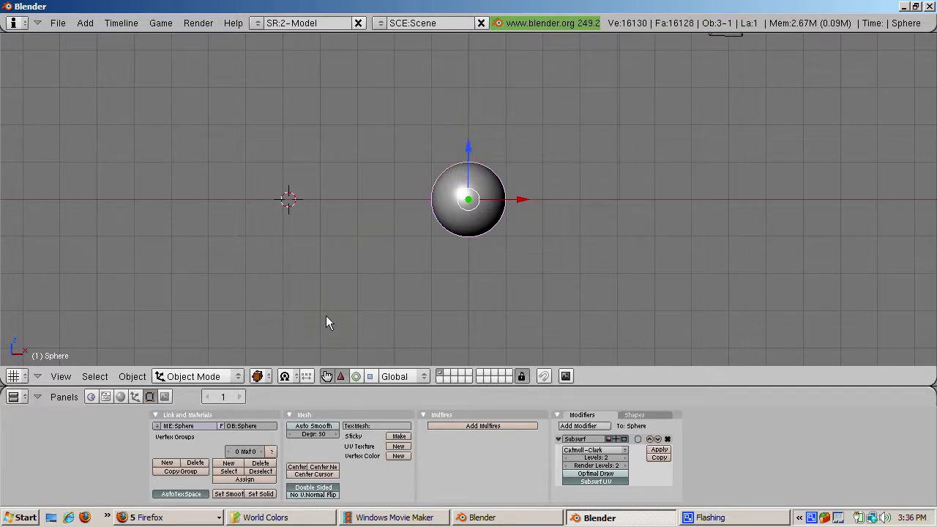
# Give the sphere a new material coloured pure red (R 1, G 0, B 0).
pyautogui.click(119, 397)
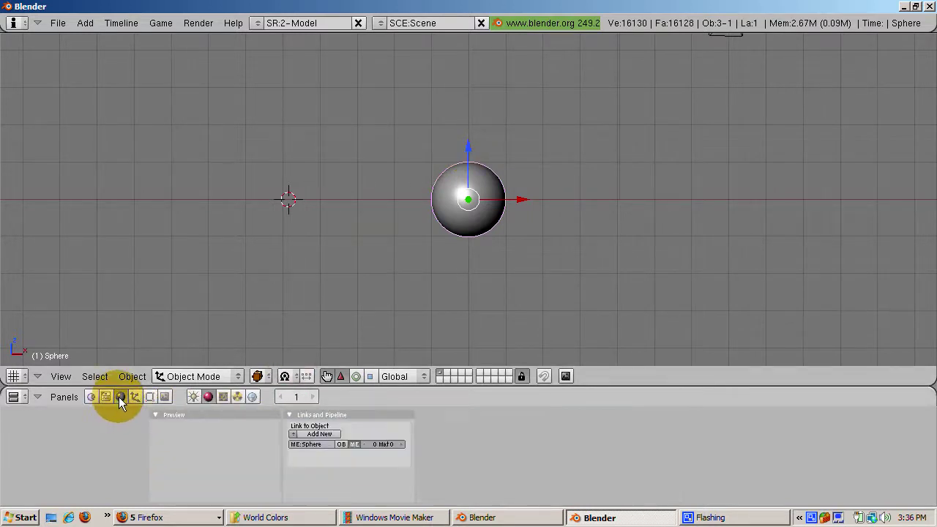
pyautogui.click(310, 436)
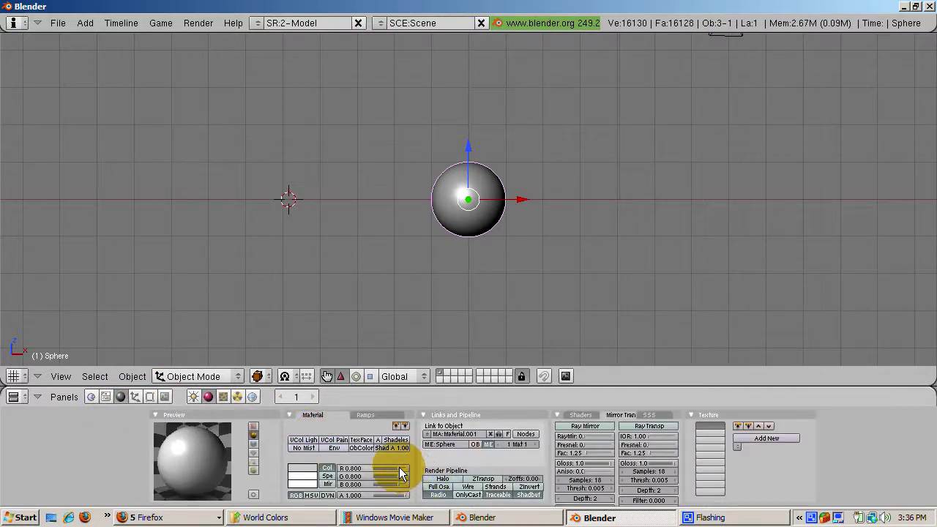
pyautogui.moveTo(399, 468); pyautogui.dragTo(363, 482)
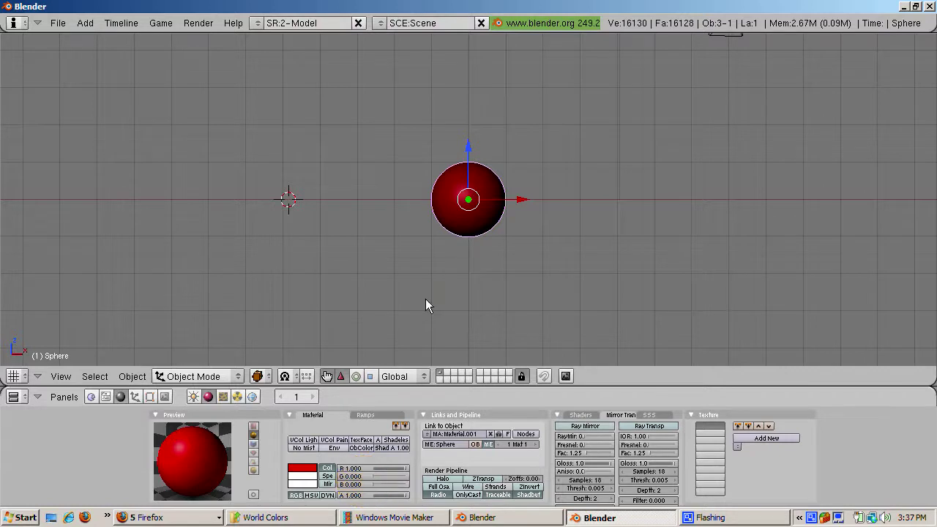
pyautogui.click(448, 269)
pyautogui.press('Home')
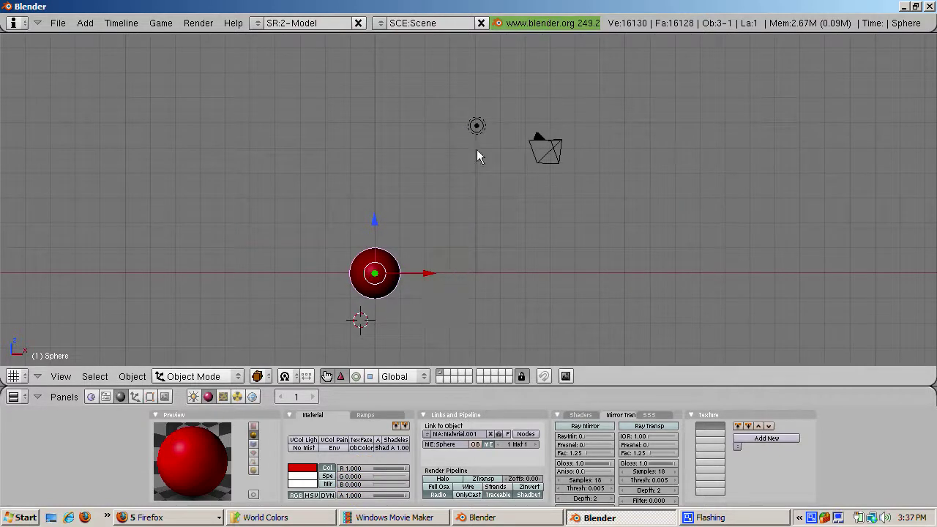
# Place the lamp next to the camera and parent it to the camera with Ctrl+P.
pyautogui.rightClick(476, 127)
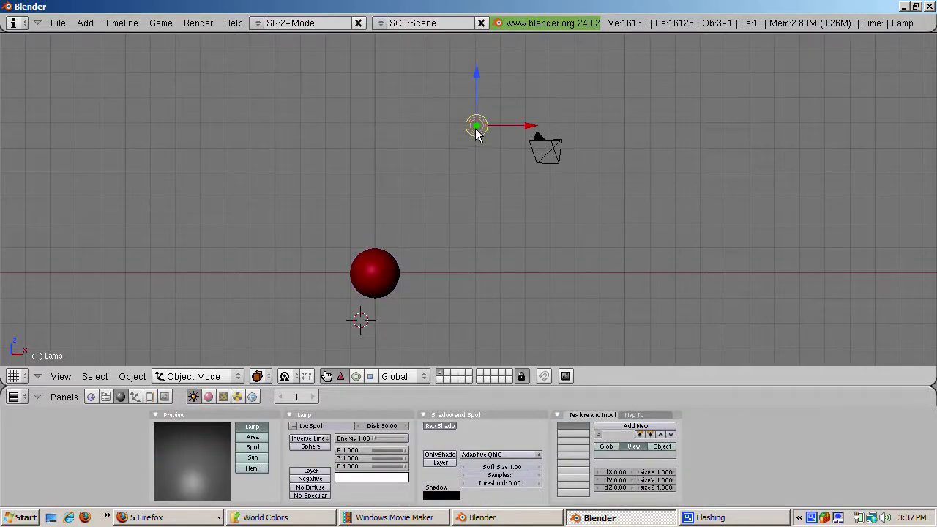
pyautogui.press('g')
pyautogui.click(498, 130)
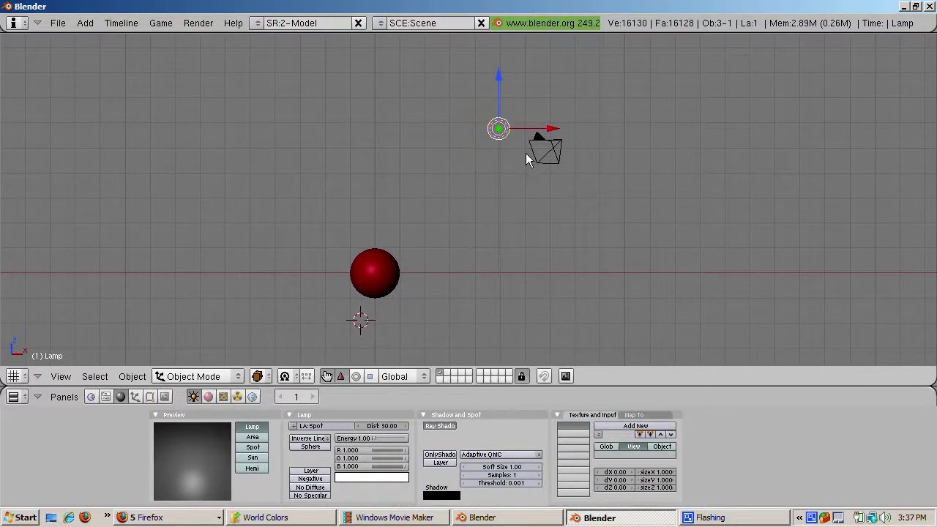
pyautogui.keyDown('shift'); pyautogui.rightClick(543, 151); pyautogui.keyUp('shift')
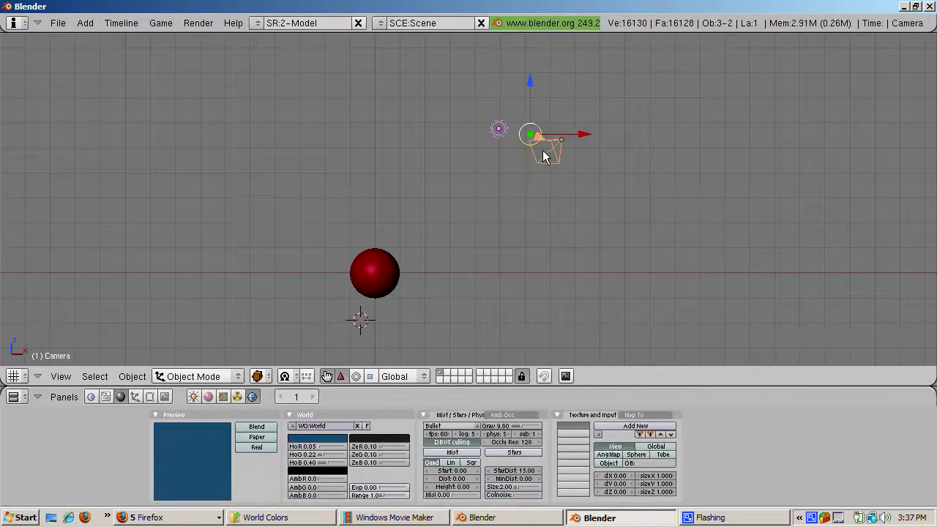
pyautogui.hotkey('ctrl', 'p')
pyautogui.click(543, 151)
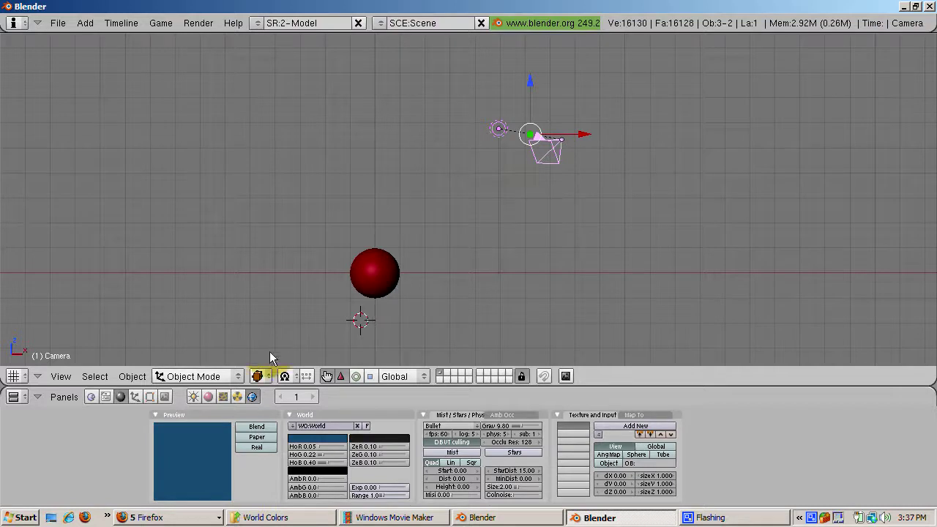
pyautogui.click(138, 397)
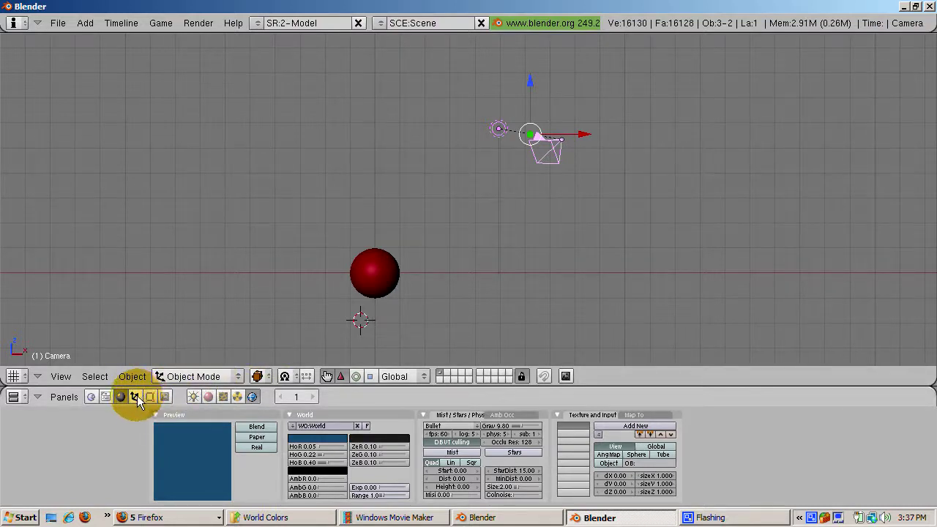
# Add a Track To constraint to the camera targeting the Sphere.
pyautogui.click(137, 396)
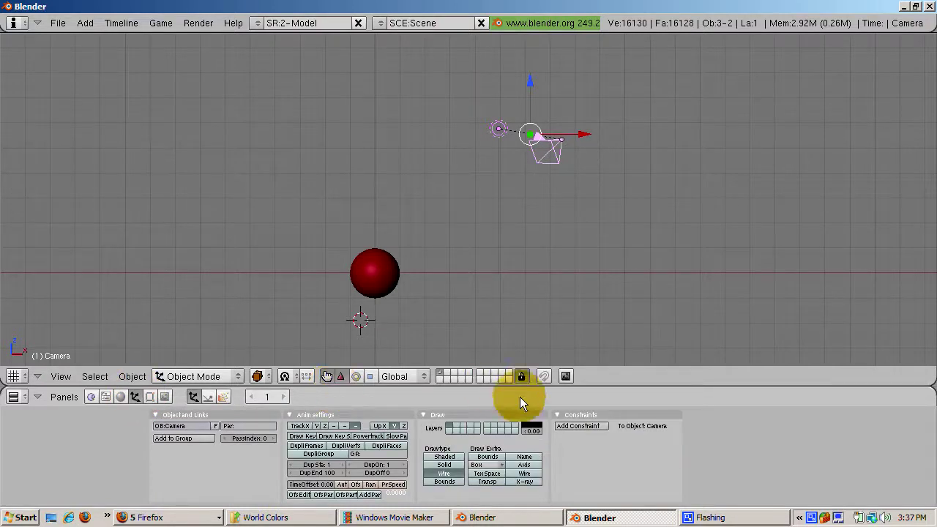
pyautogui.click(582, 425)
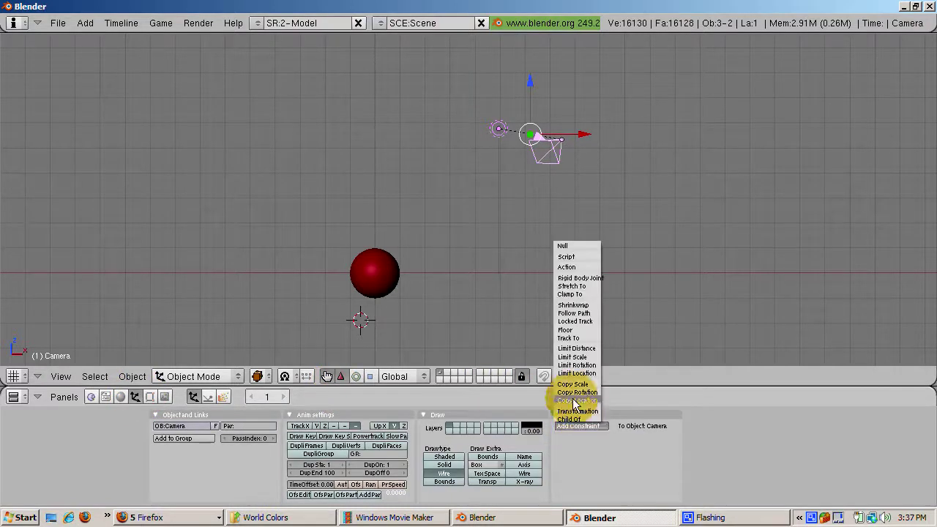
pyautogui.click(568, 340)
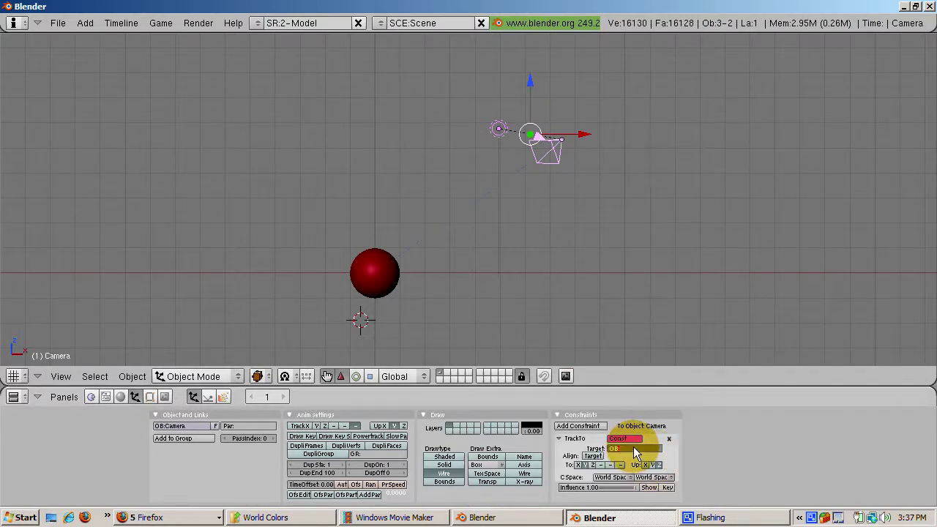
pyautogui.write('here')
pyautogui.press('Return')
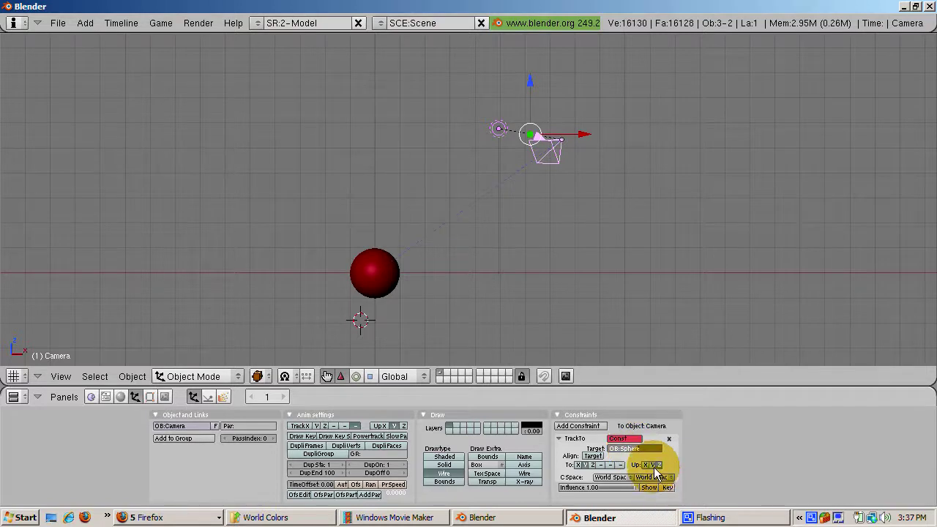
# Set the Track To axes so the camera tracks -Z with Z as up.
pyautogui.click(653, 466)
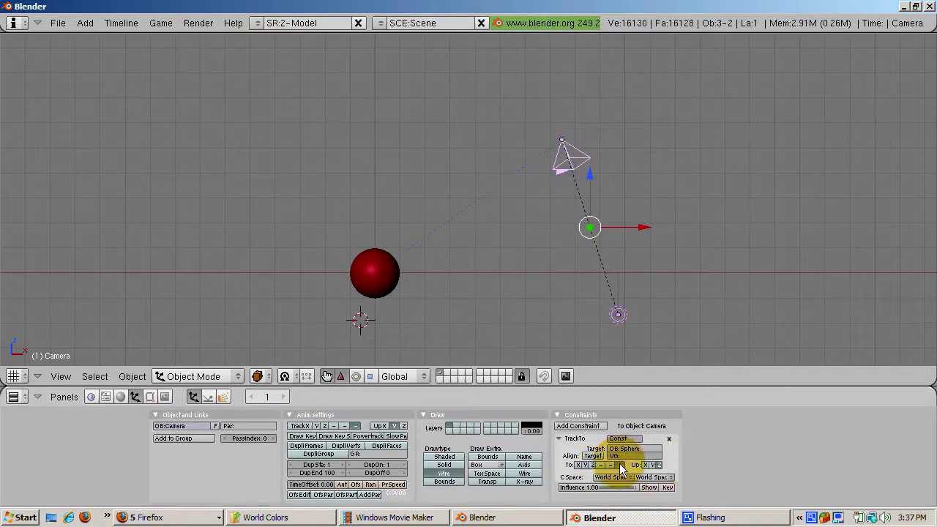
pyautogui.click(620, 465)
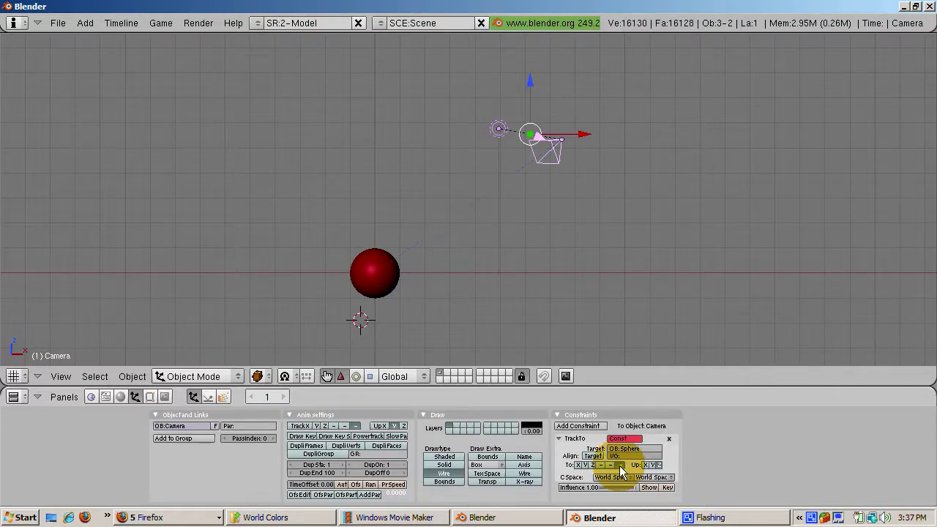
pyautogui.click(604, 263)
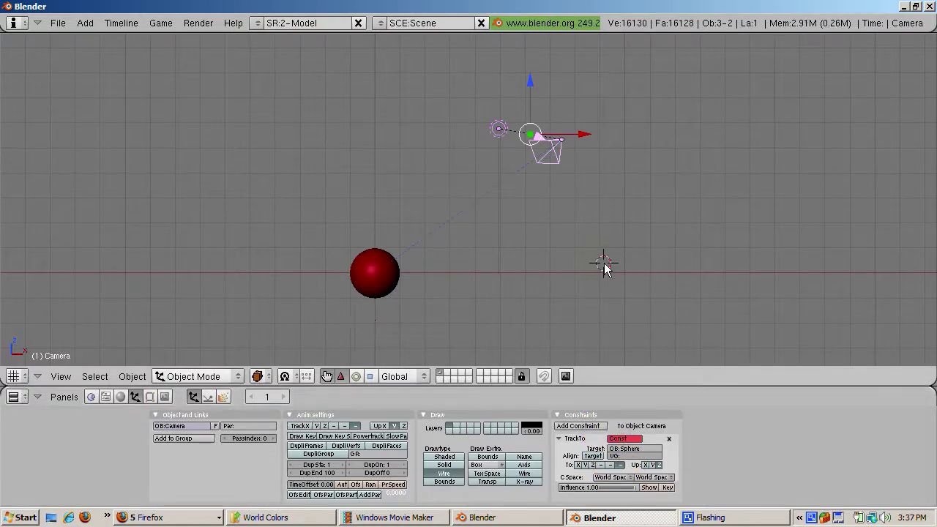
pyautogui.click(658, 466)
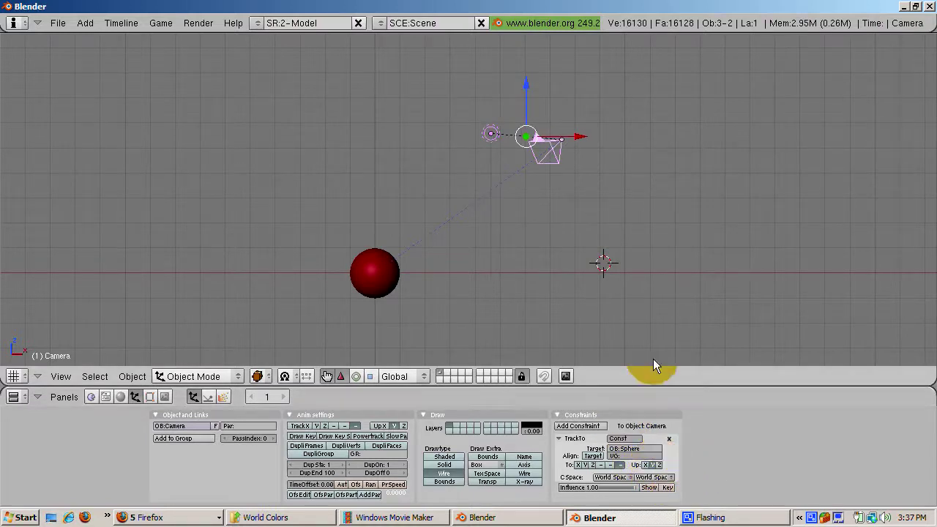
pyautogui.click(631, 288)
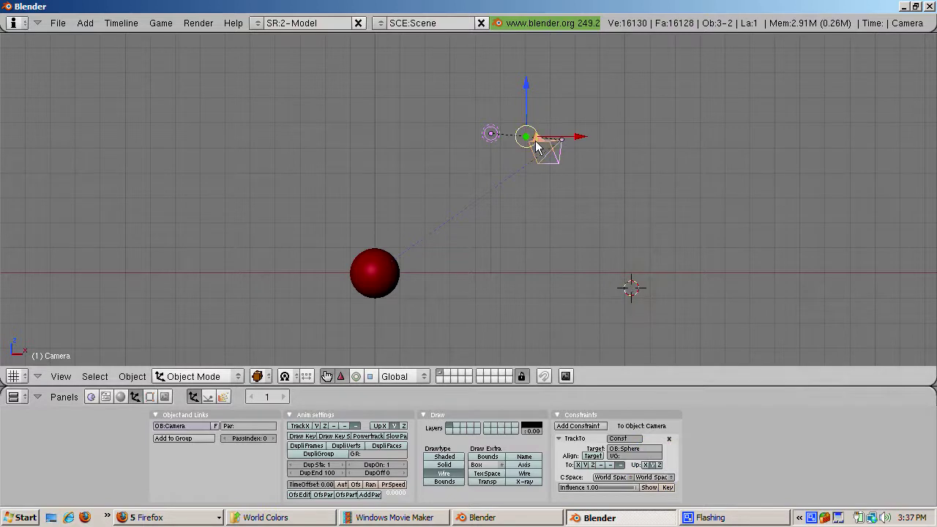
# Nudge the camera down and right, then F12 test-render the red sphere.
pyautogui.press('g')
pyautogui.click(564, 171)
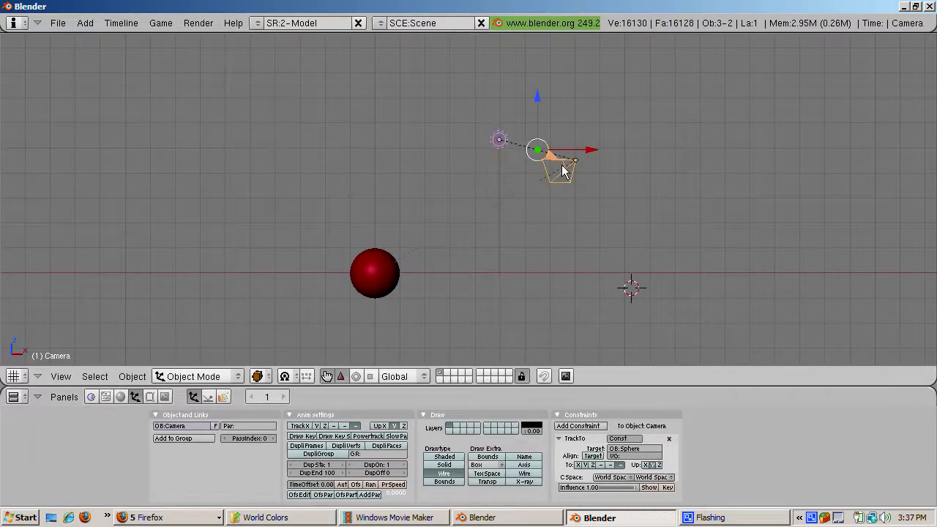
pyautogui.press('F12')
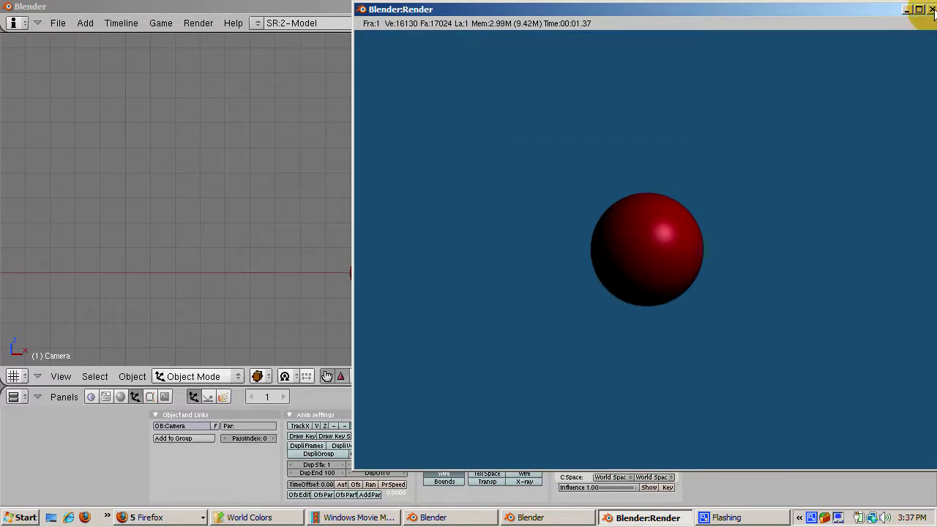
pyautogui.click(932, 9)
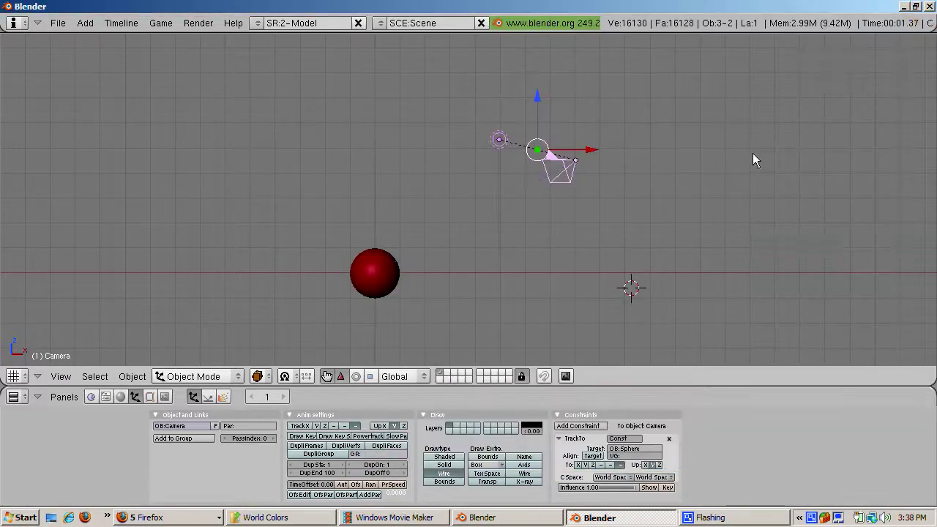
pyautogui.rightClick(567, 167)
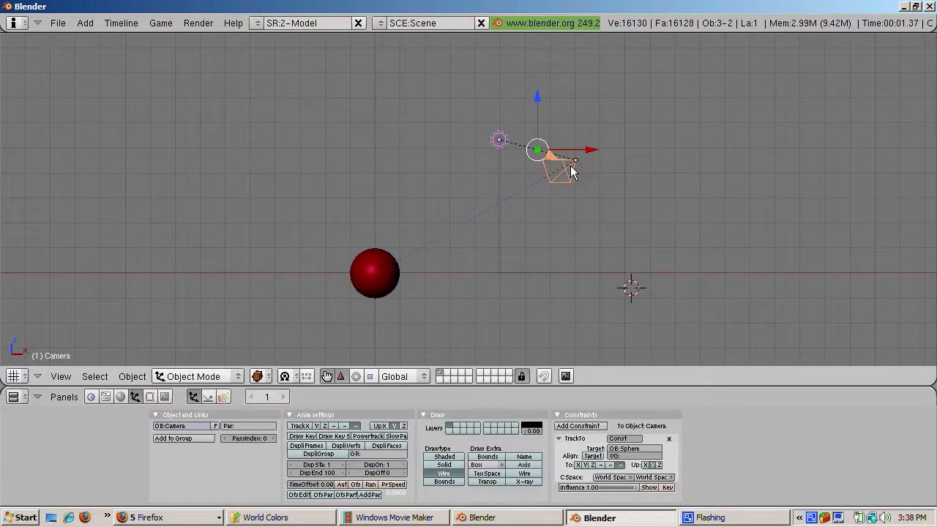
pyautogui.rightClick(560, 167)
pyautogui.click(120, 396)
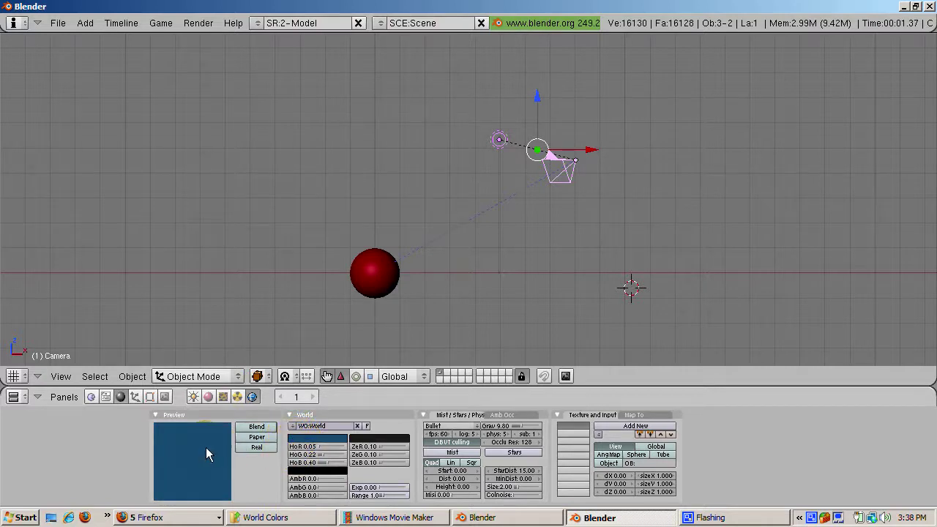
# Adjust the World horizon colour fields, leaving HoR 0.05, HoG 0.22, HoB 0.40.
pyautogui.click(294, 449)
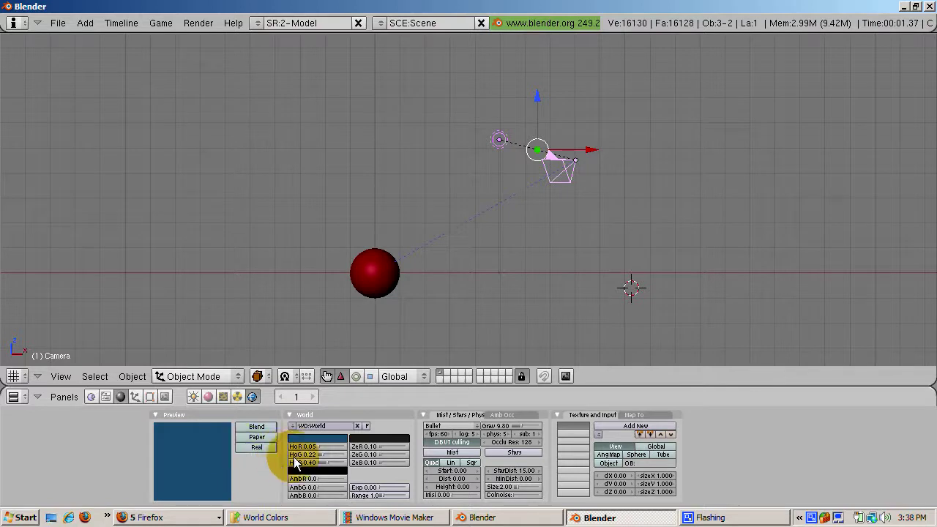
pyautogui.moveTo(310, 455); pyautogui.dragTo(308, 466)
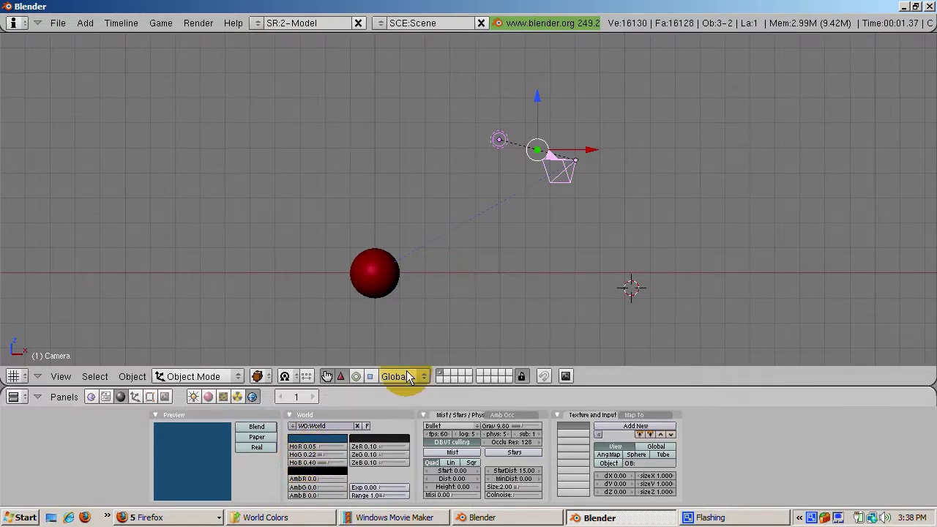
# Raise the camera, test-render the scene, then set horizon red to 1.00 for magenta.
pyautogui.press('g')
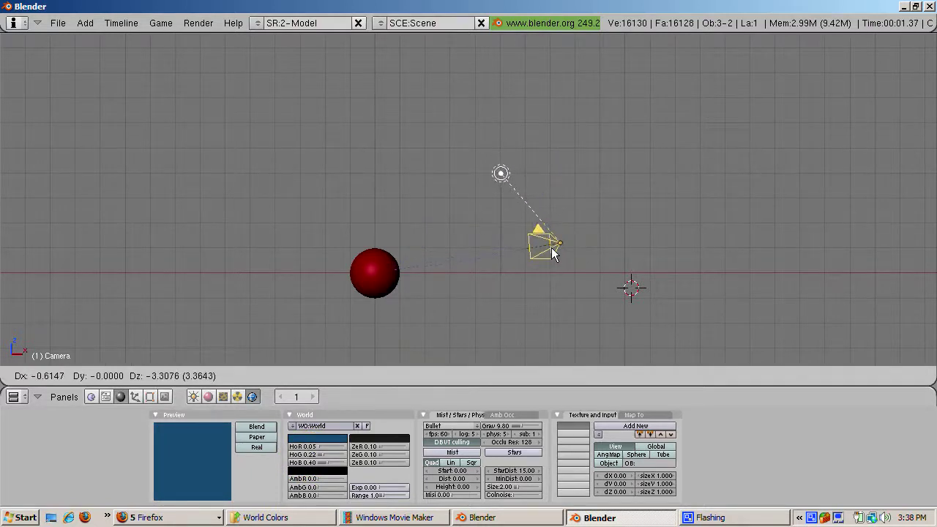
pyautogui.click(552, 247)
pyautogui.press('F12')
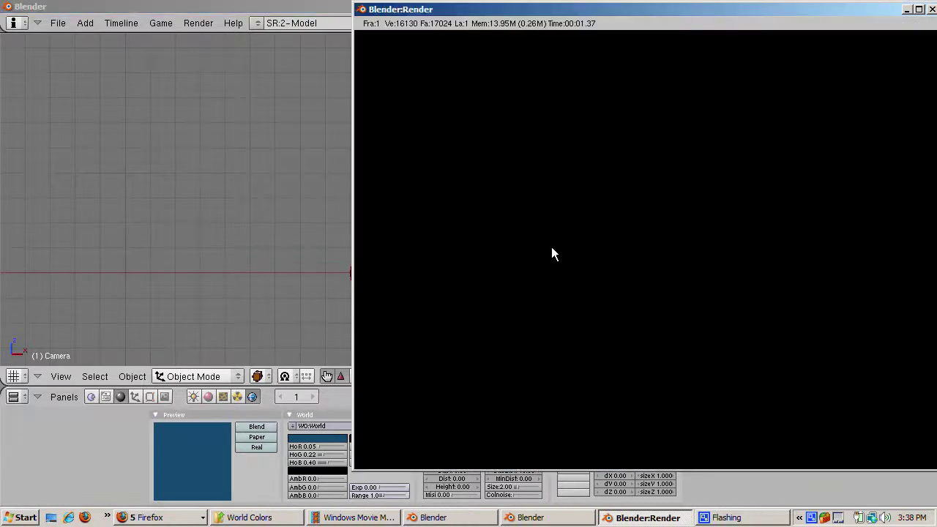
pyautogui.click(931, 9)
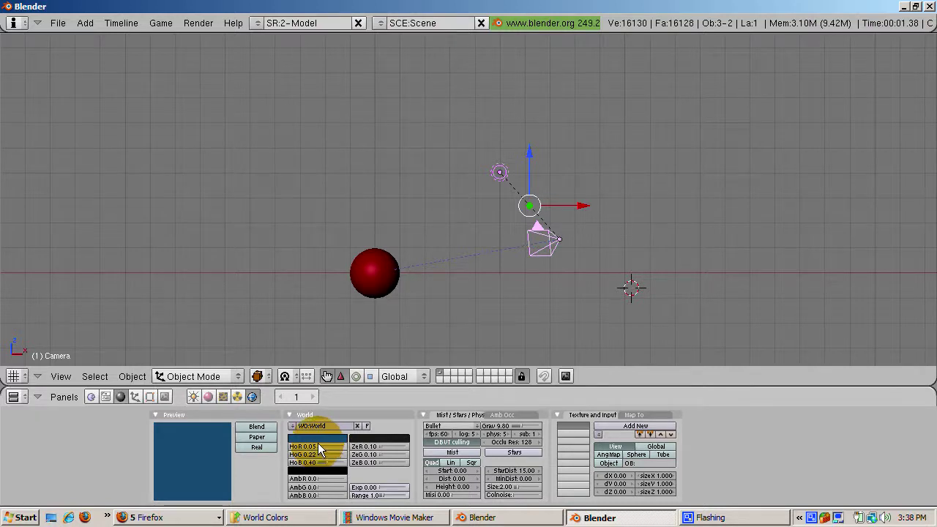
pyautogui.moveTo(318, 445); pyautogui.dragTo(366, 451)
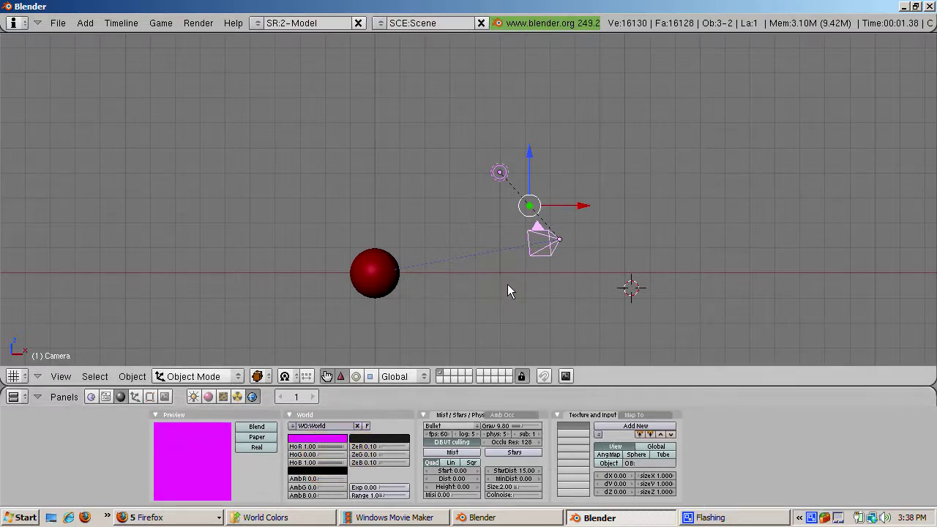
# Render the red sphere against the magenta horizon (HoR 1, HoG 0, HoB 1).
pyautogui.press('F12')
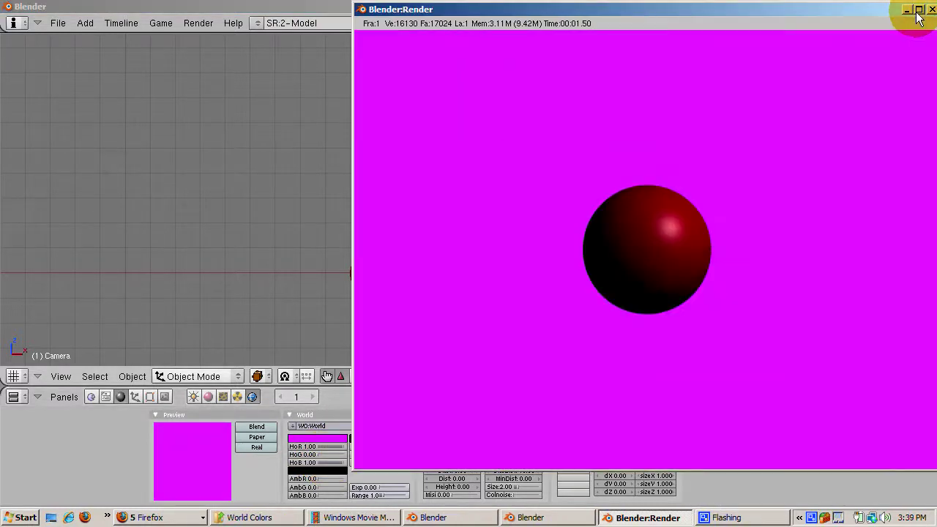
pyautogui.click(931, 9)
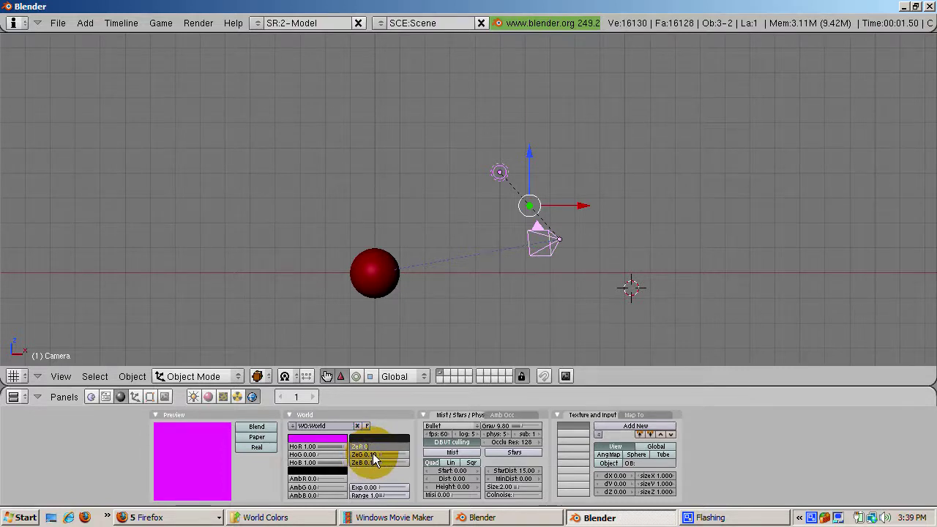
# Set zenith green to 0.00 and enable Blend for a horizon-to-zenith gradient.
pyautogui.moveTo(372, 454); pyautogui.dragTo(372, 456)
pyautogui.click(371, 456)
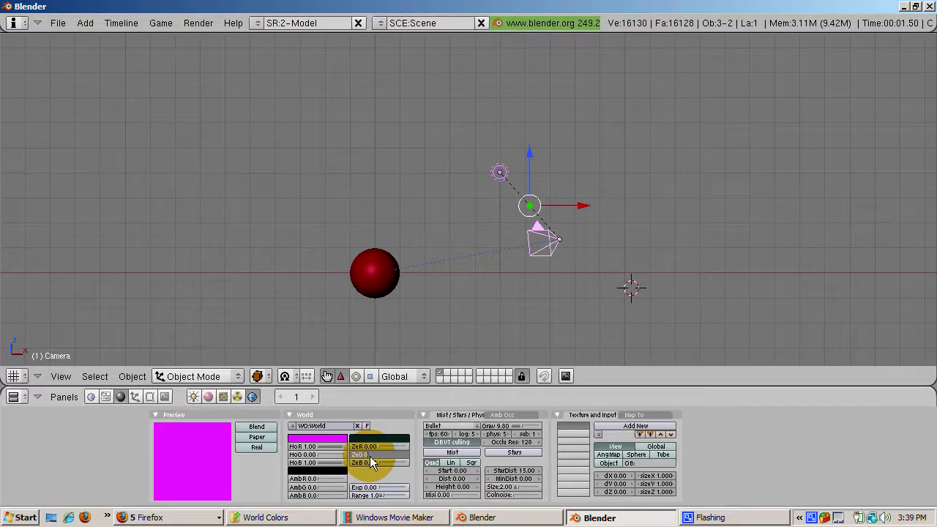
pyautogui.press('Return')
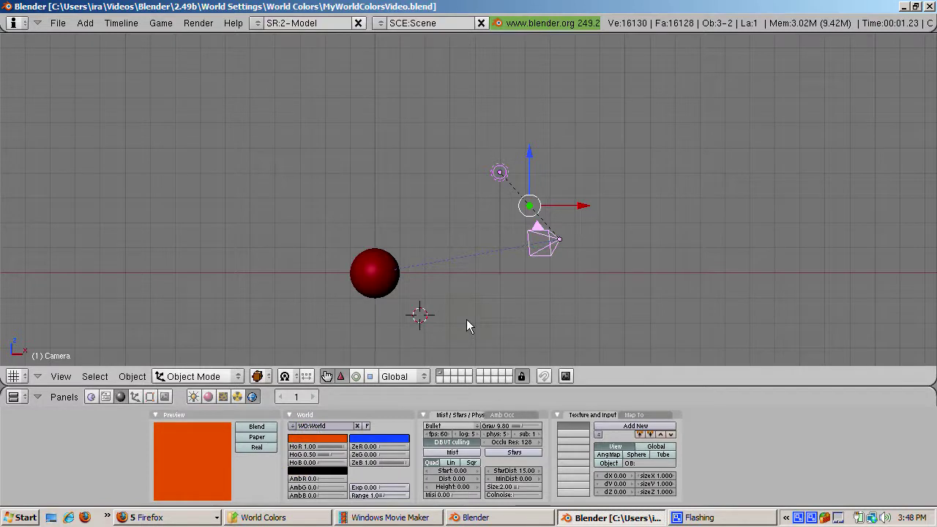
pyautogui.click(268, 429)
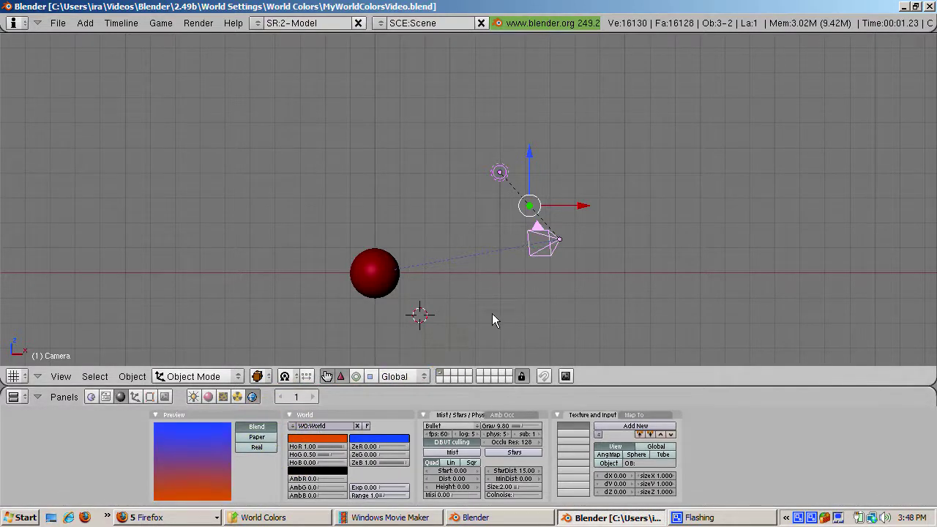
# Render the sphere against the blue-to-orange Blend gradient, then lower the camera and render again.
pyautogui.press('F12')
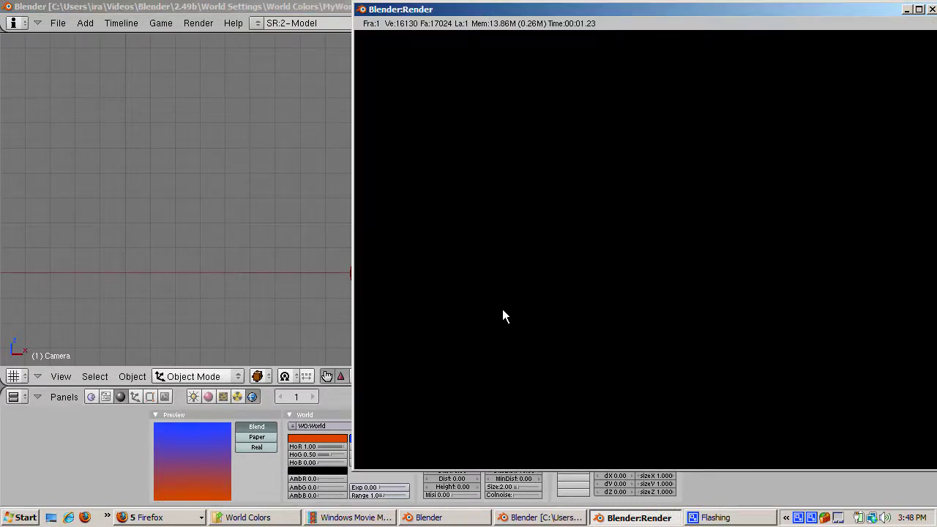
pyautogui.click(930, 9)
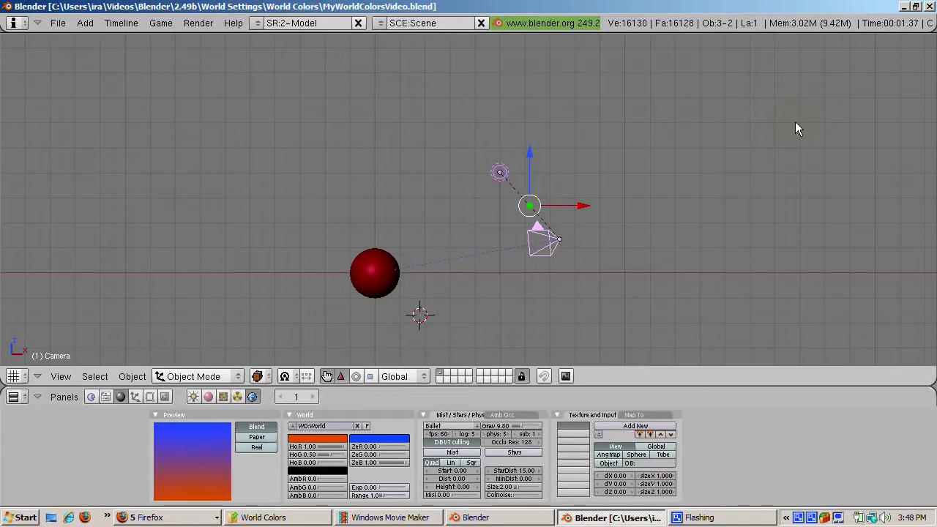
pyautogui.press('g')
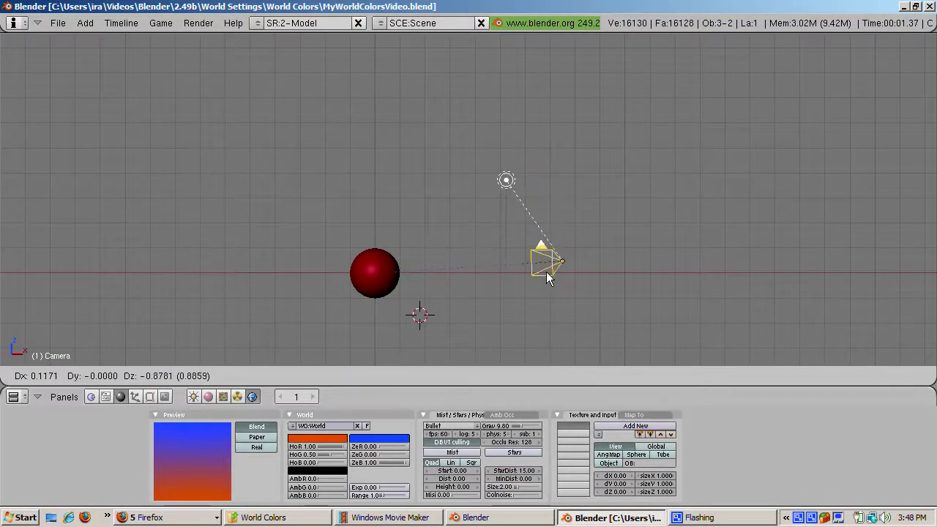
pyautogui.click(539, 319)
pyautogui.press('F12')
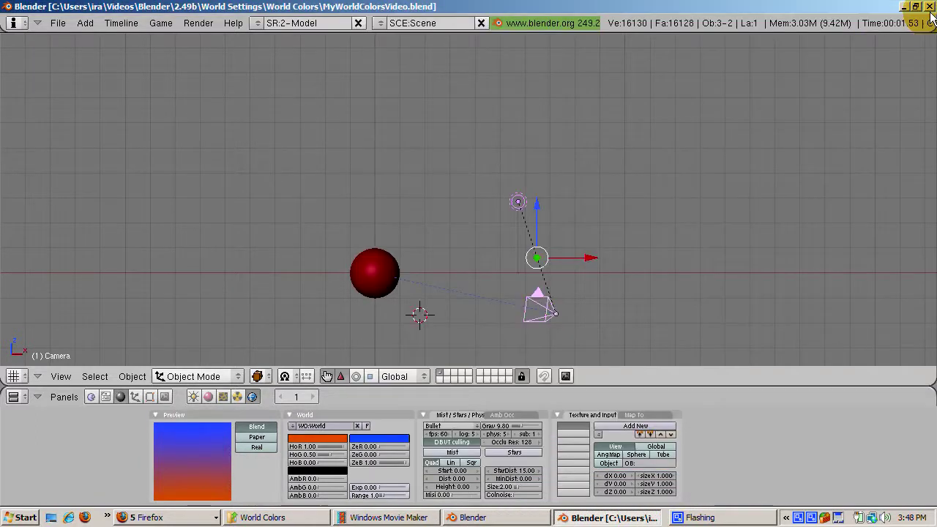
pyautogui.click(932, 9)
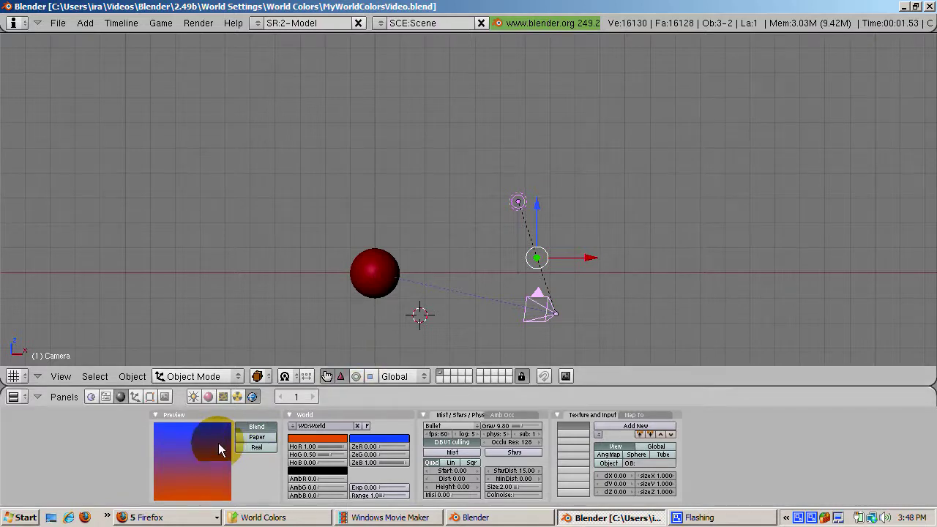
# Enable the Real view-dependent gradient and render the sphere against it.
pyautogui.click(249, 446)
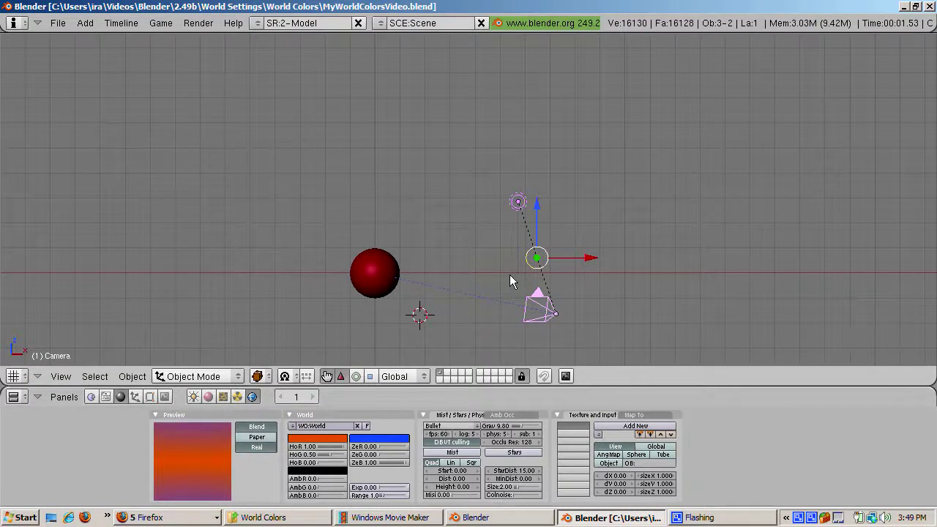
pyautogui.press('F12')
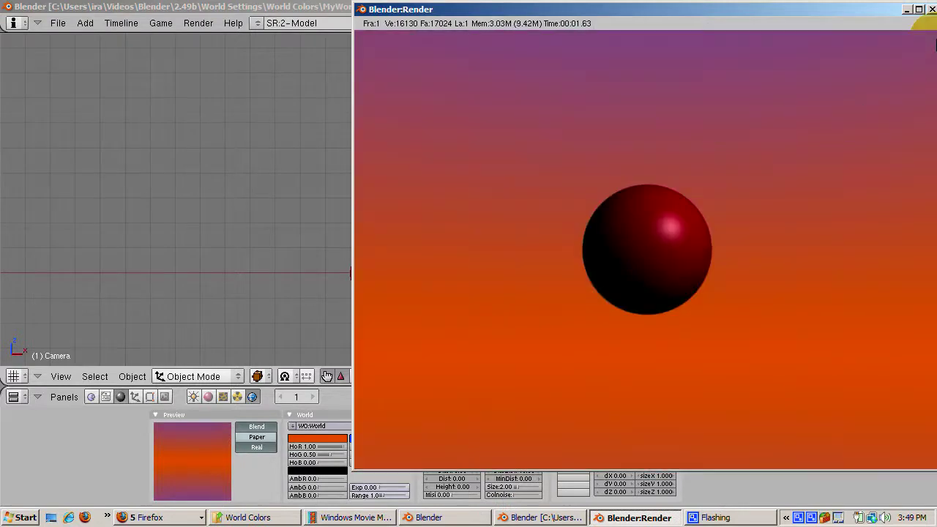
pyautogui.click(932, 9)
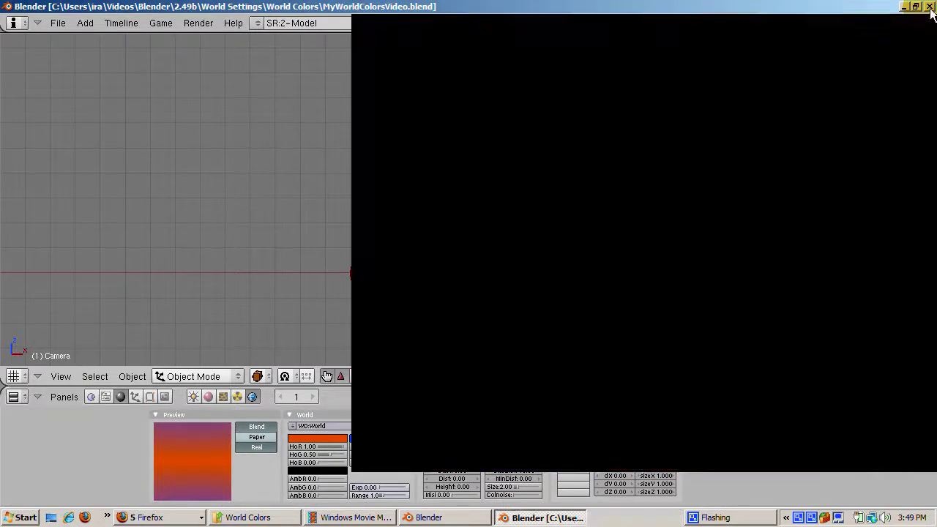
# Move the camera up and to the right, then render from the new position.
pyautogui.press('g')
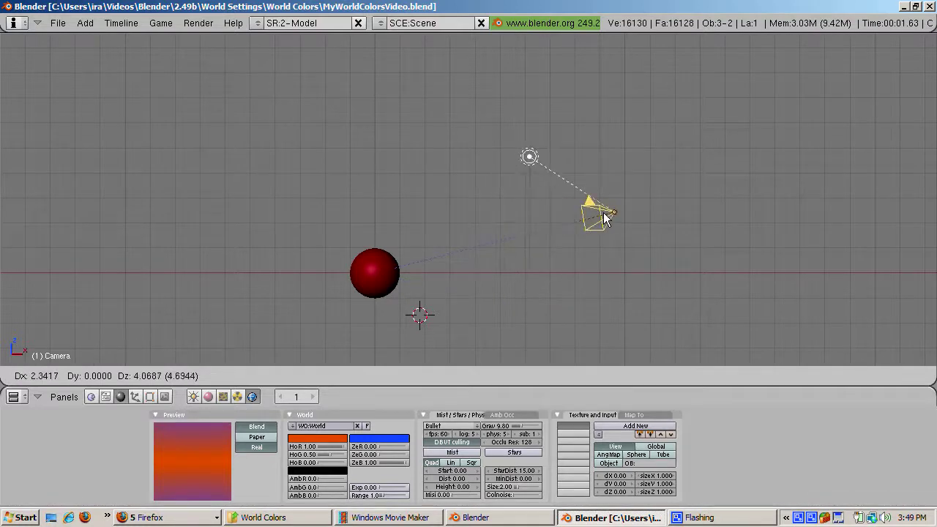
pyautogui.click(605, 219)
pyautogui.press('F12')
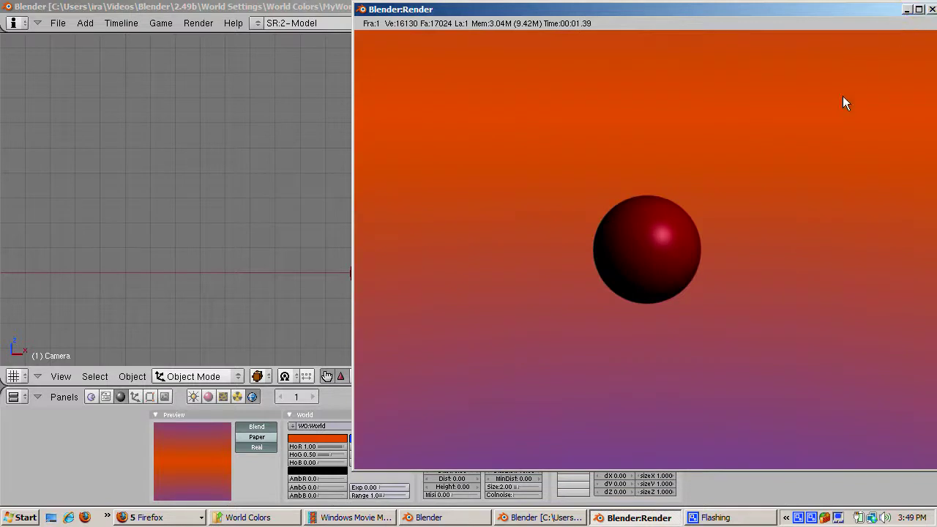
pyautogui.click(932, 9)
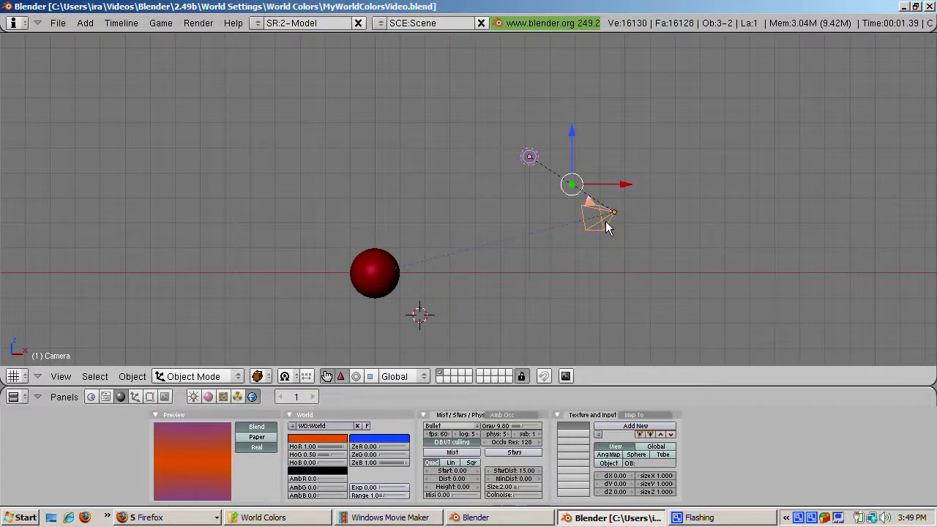
# Raise the camera and lamp higher and render the sphere against purple-to-blue sky.
pyautogui.press('g')
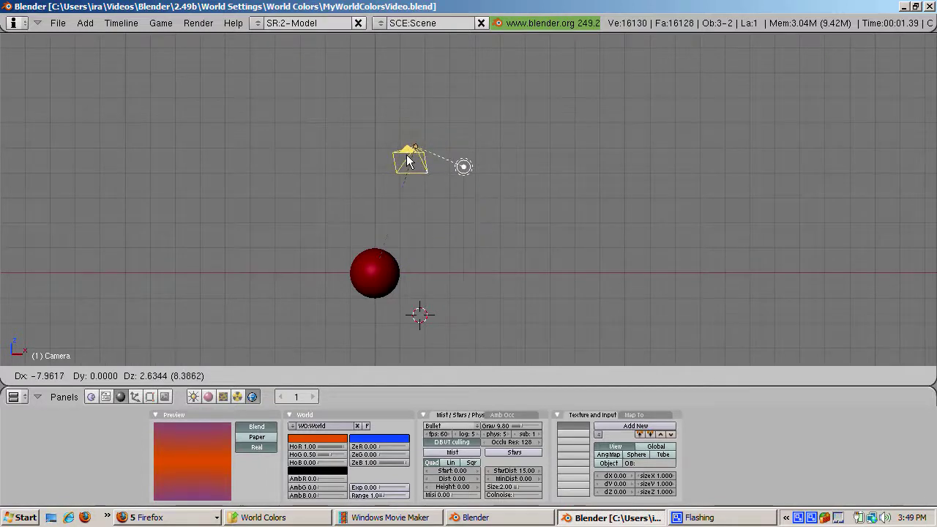
pyautogui.click(373, 159)
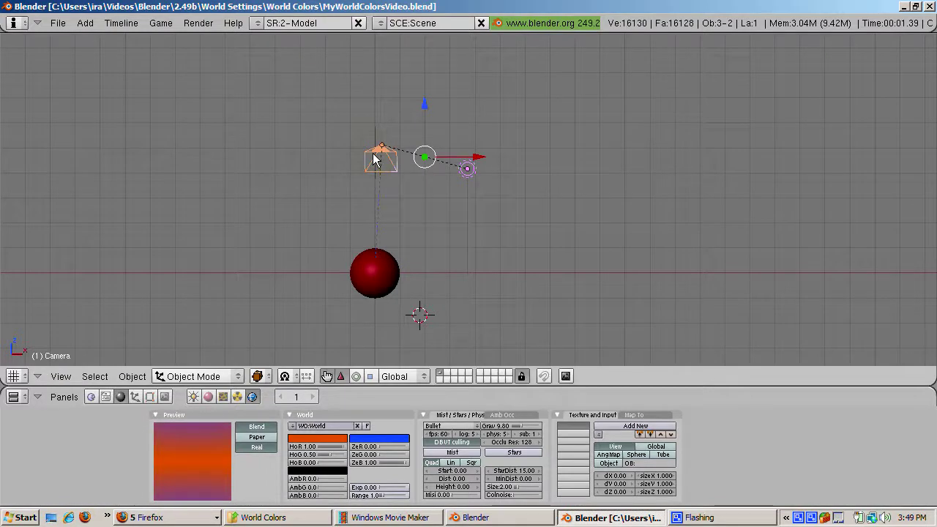
pyautogui.press('F12')
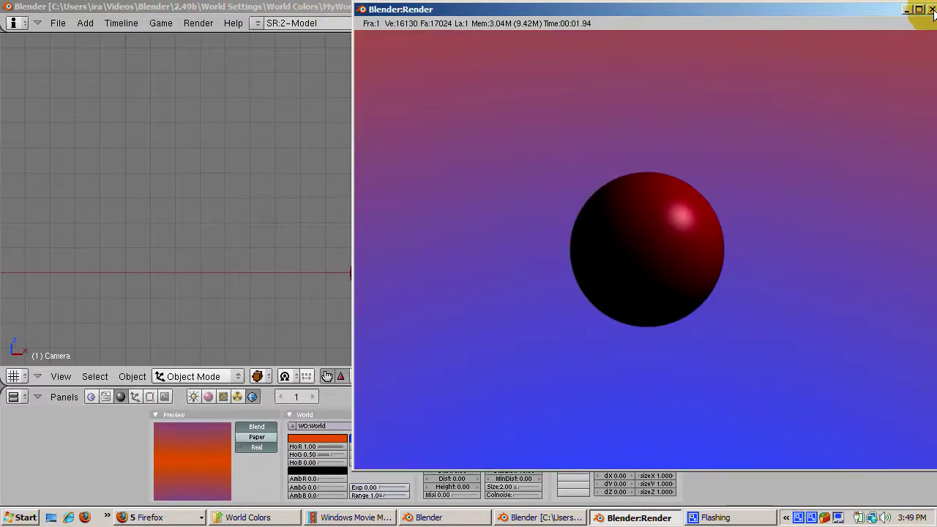
pyautogui.click(931, 9)
# Switch the world gradient to Paper style and render the sphere.
pyautogui.click(256, 438)
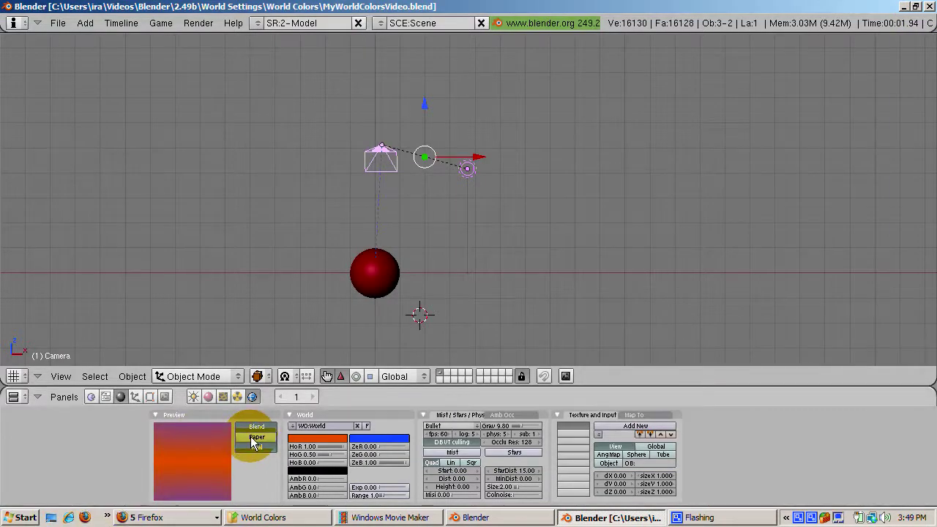
pyautogui.click(333, 376)
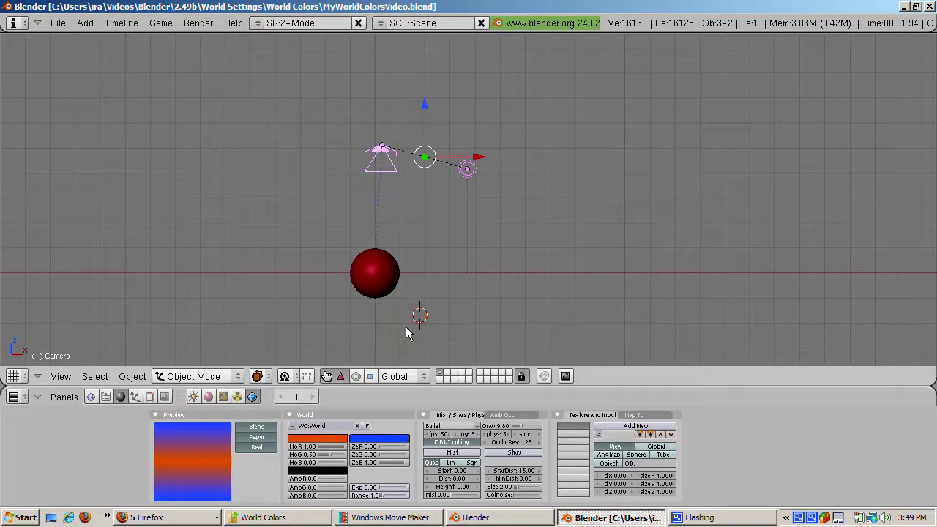
pyautogui.press('F12')
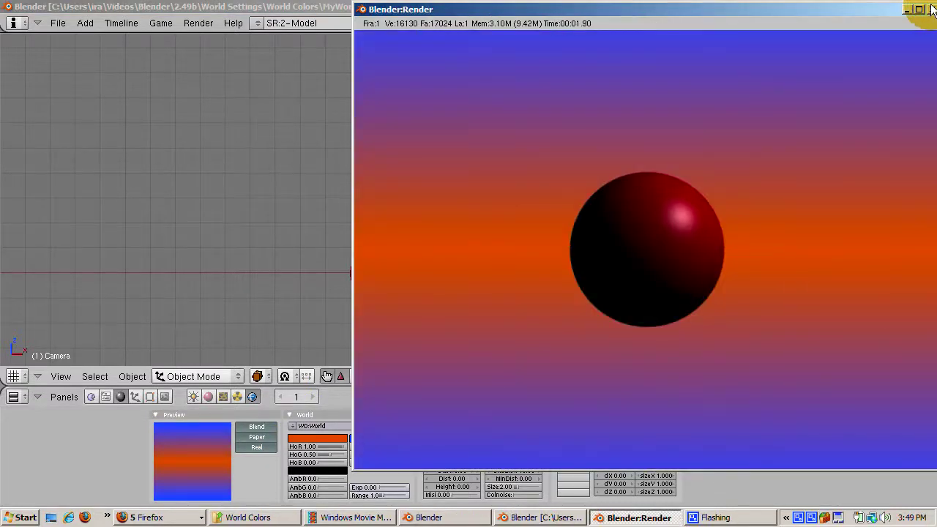
pyautogui.click(931, 8)
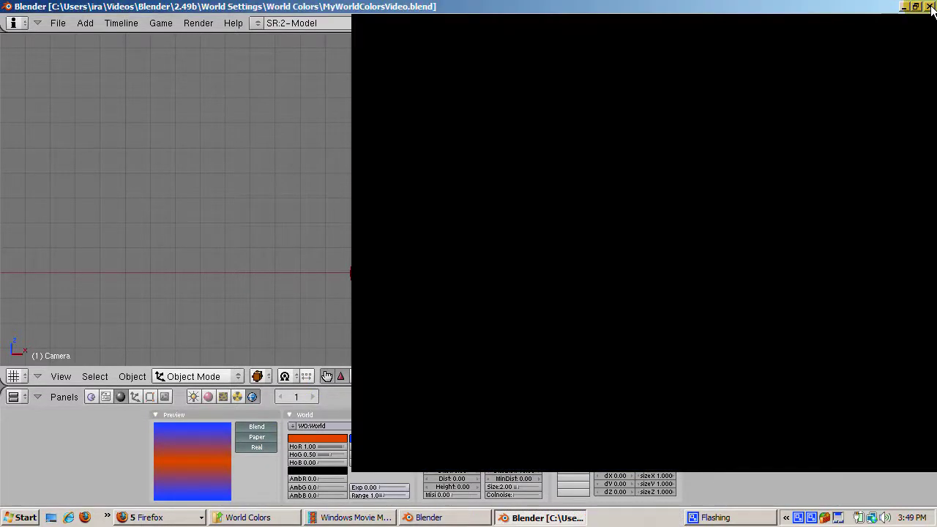
# Drop the camera level with the sphere and render against the blue-orange-blue bands.
pyautogui.rightClick(392, 161)
pyautogui.press('g')
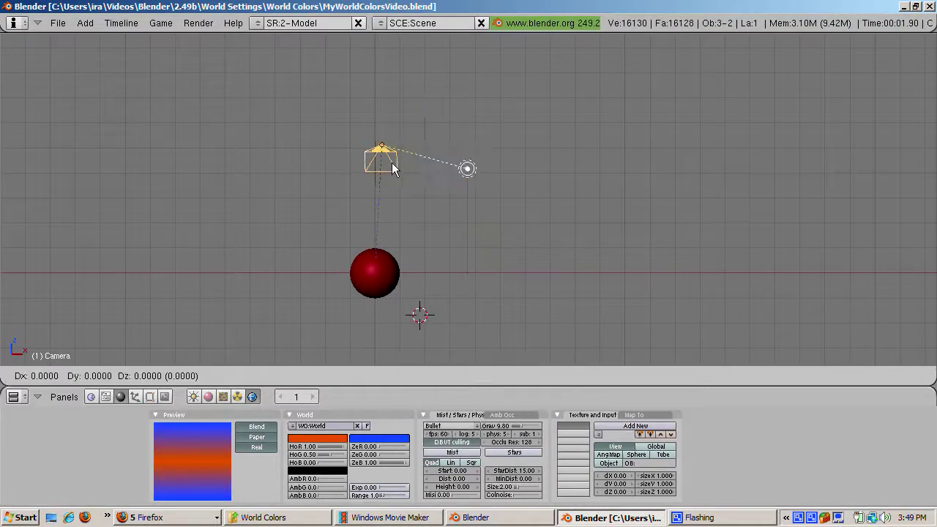
pyautogui.click(537, 268)
pyautogui.press('F12')
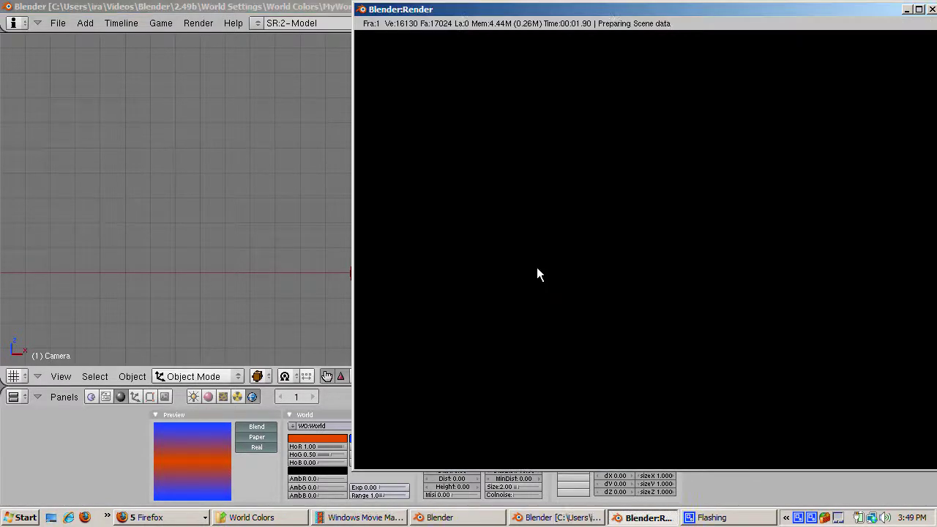
pyautogui.click(932, 10)
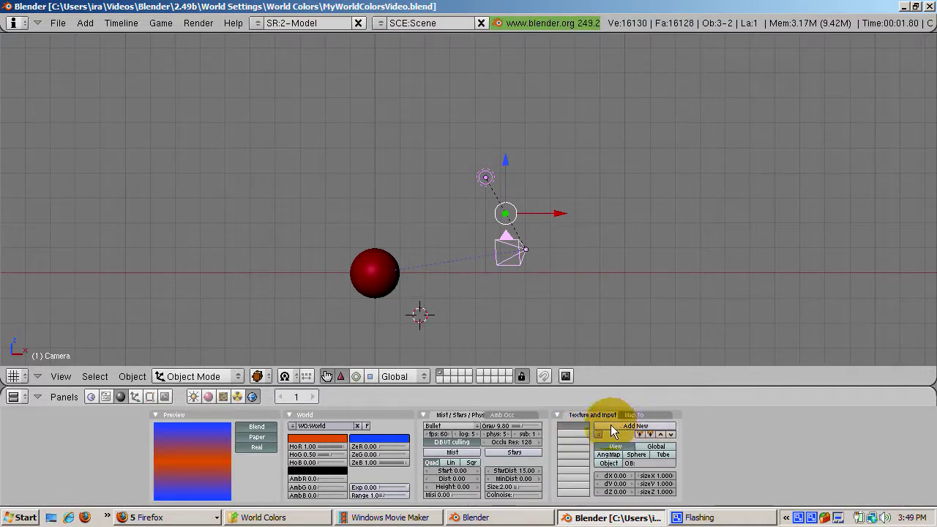
# Add a new world texture, name it 'Sky', and show its texture settings.
pyautogui.click(612, 428)
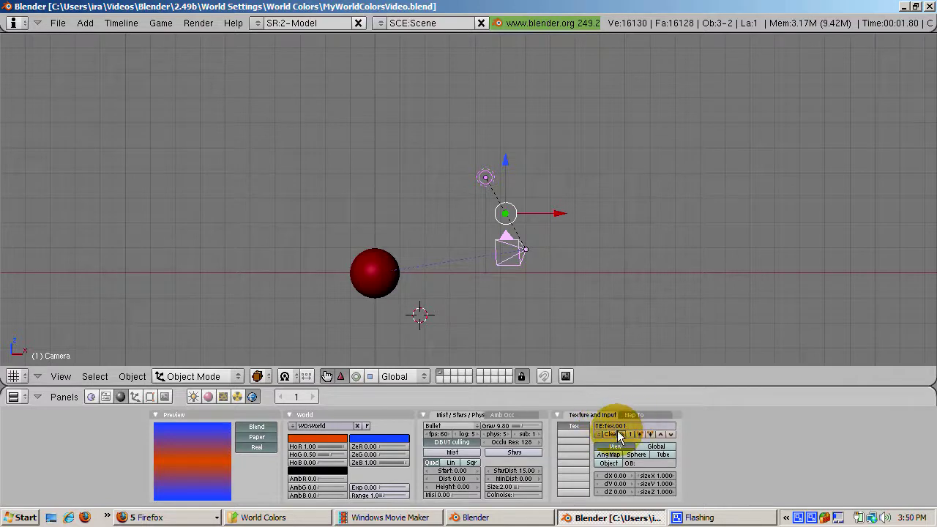
pyautogui.click(619, 429)
pyautogui.write('Sk')
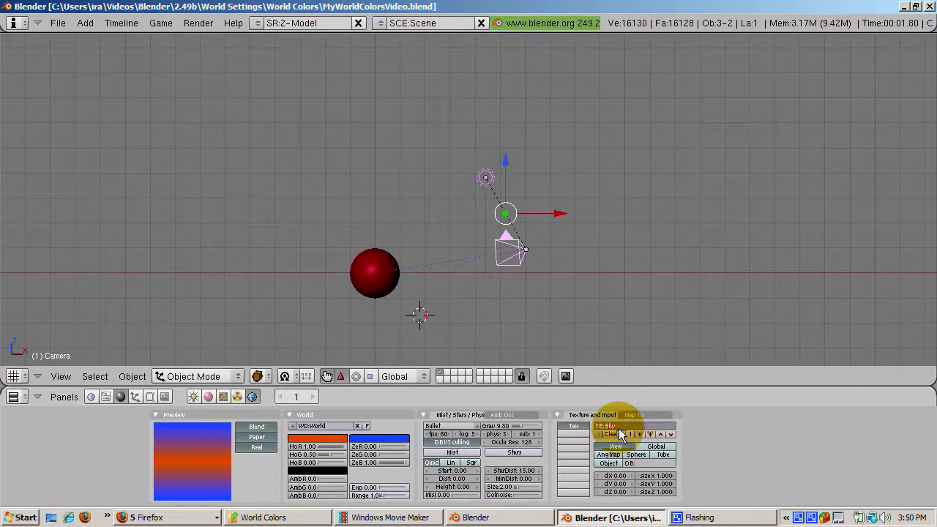
pyautogui.write('y')
pyautogui.press('Return')
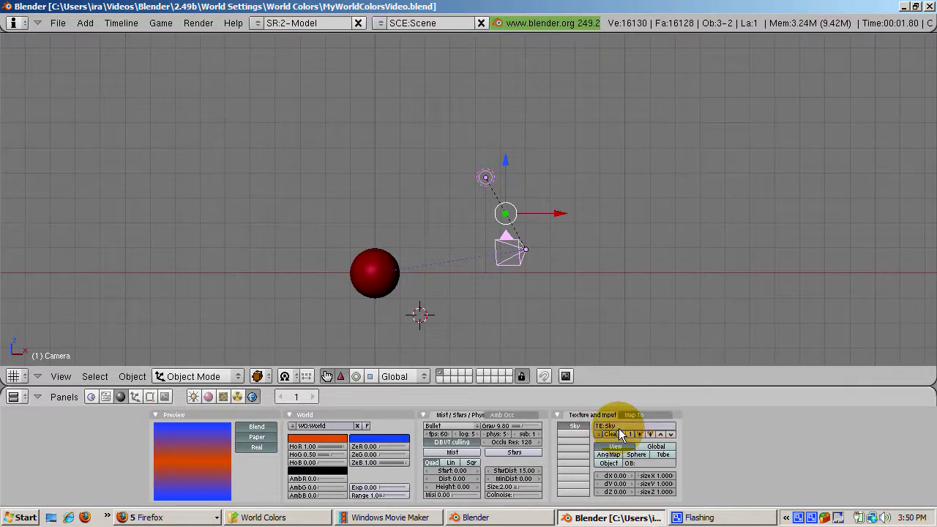
pyautogui.click(223, 396)
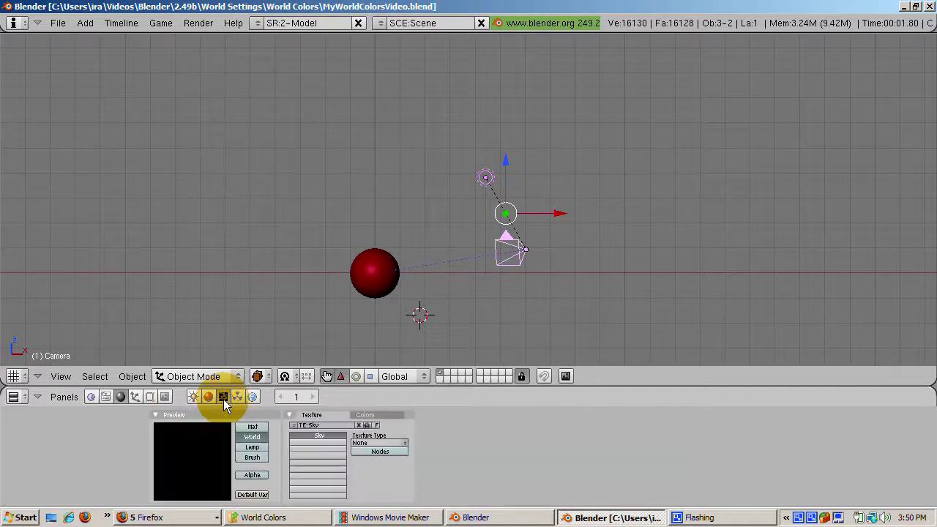
# Set the Sky texture type to Image and load 200px-Skyshot.jpg.
pyautogui.click(361, 445)
pyautogui.click(362, 427)
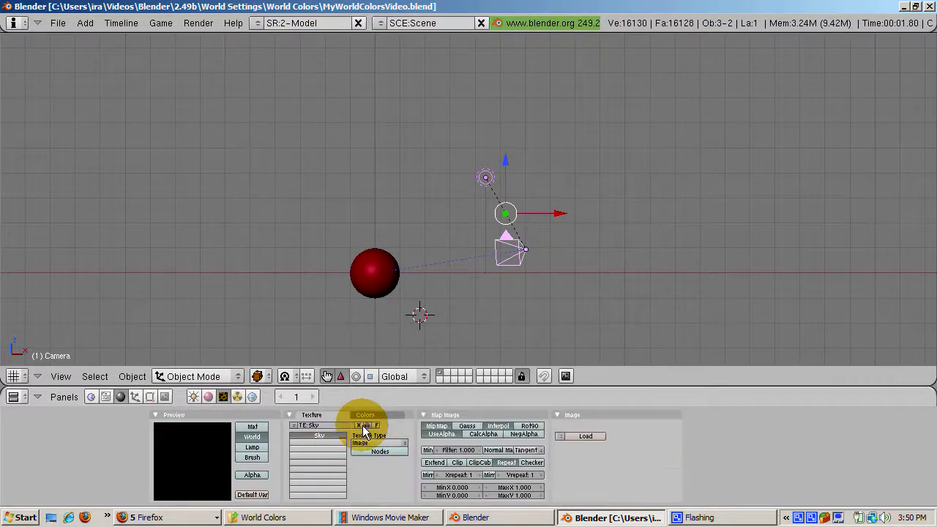
pyautogui.click(586, 437)
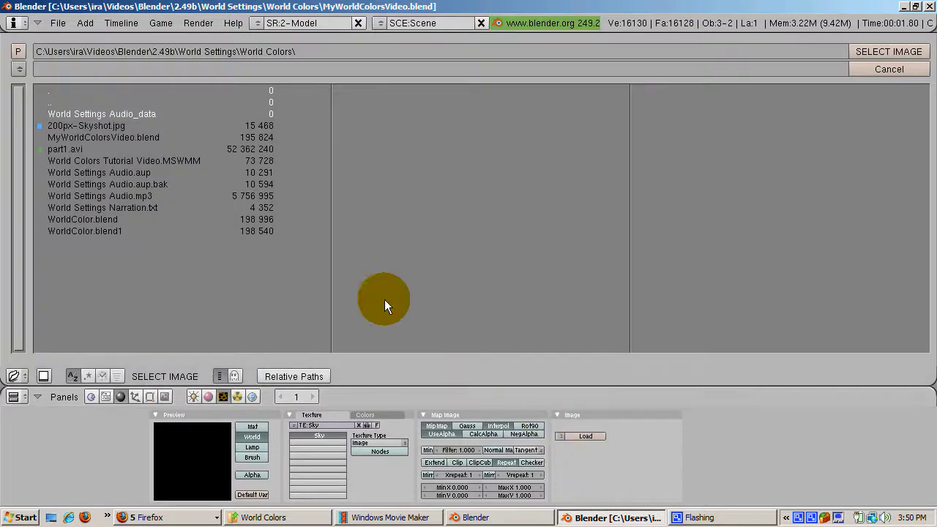
pyautogui.click(147, 125)
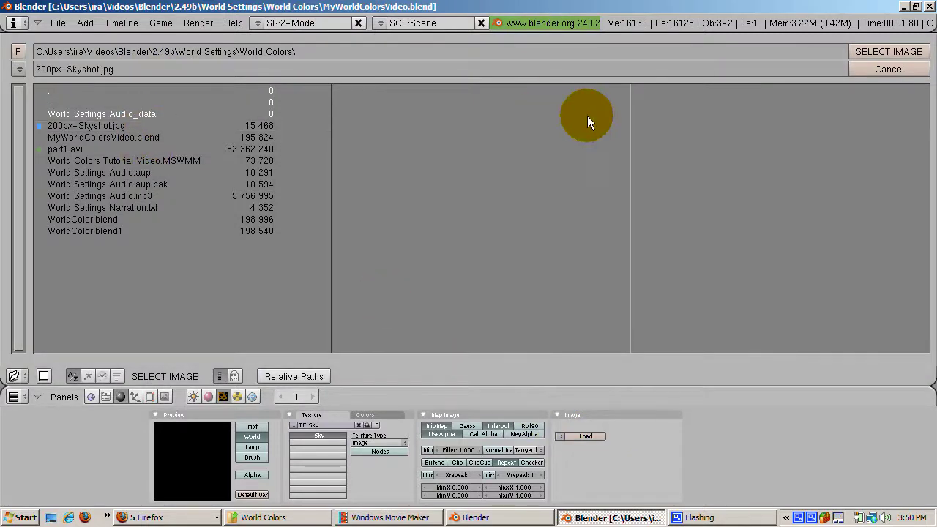
pyautogui.click(889, 50)
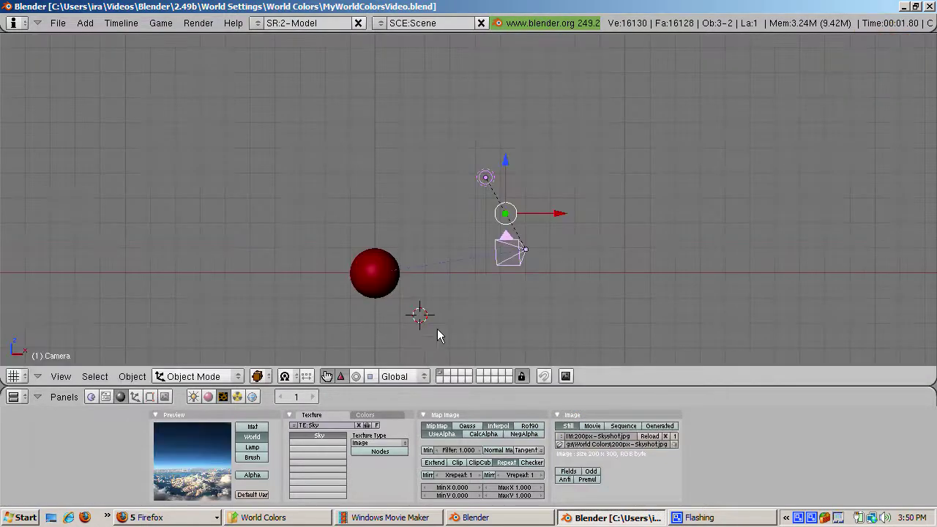
# In the World Map To panel enable Hori, disable Blend, and render over the Skyshot clouds.
pyautogui.click(209, 396)
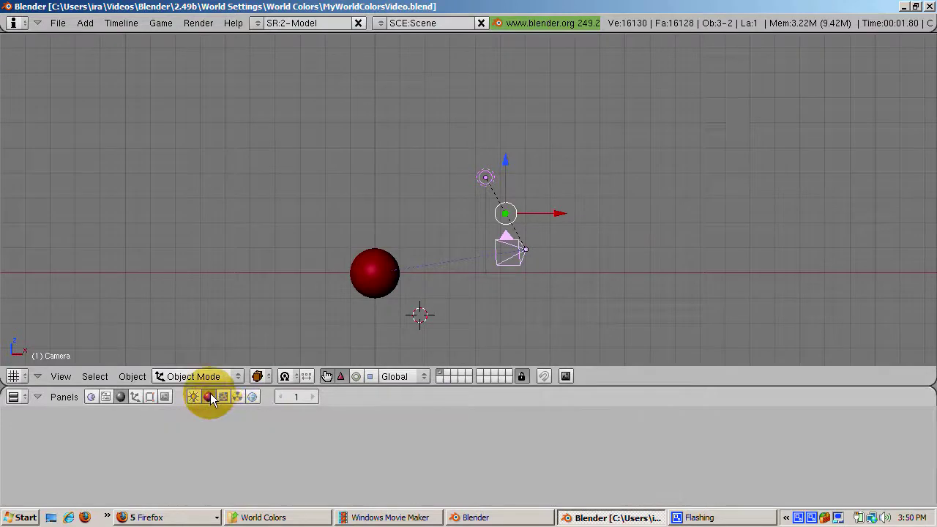
pyautogui.click(253, 397)
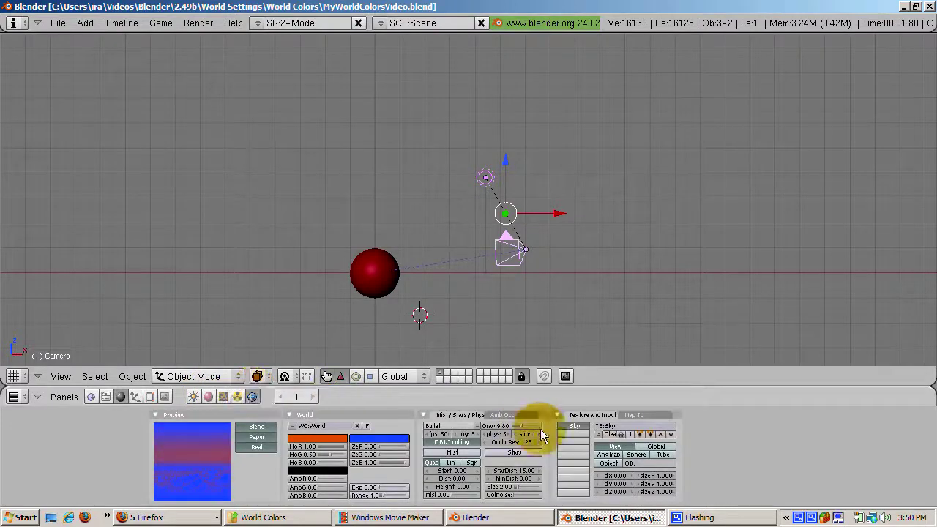
pyautogui.click(628, 414)
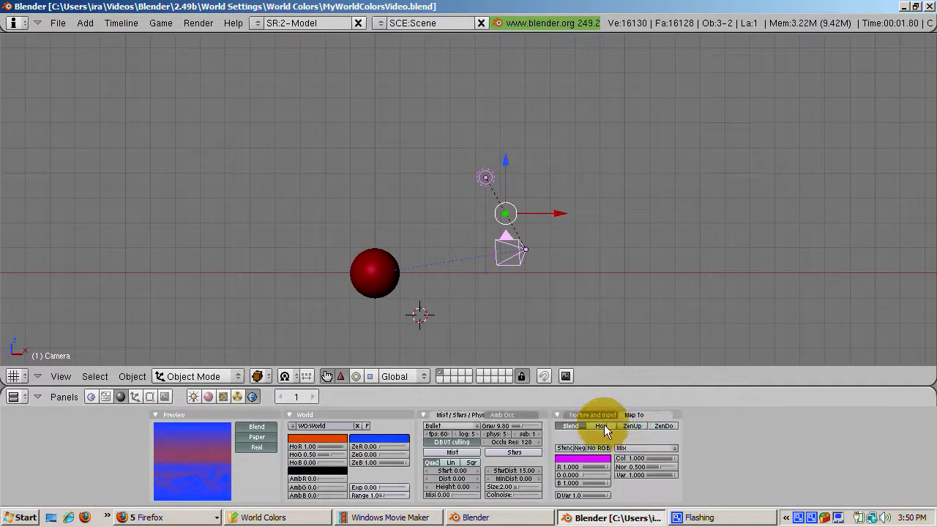
pyautogui.click(602, 426)
pyautogui.click(571, 426)
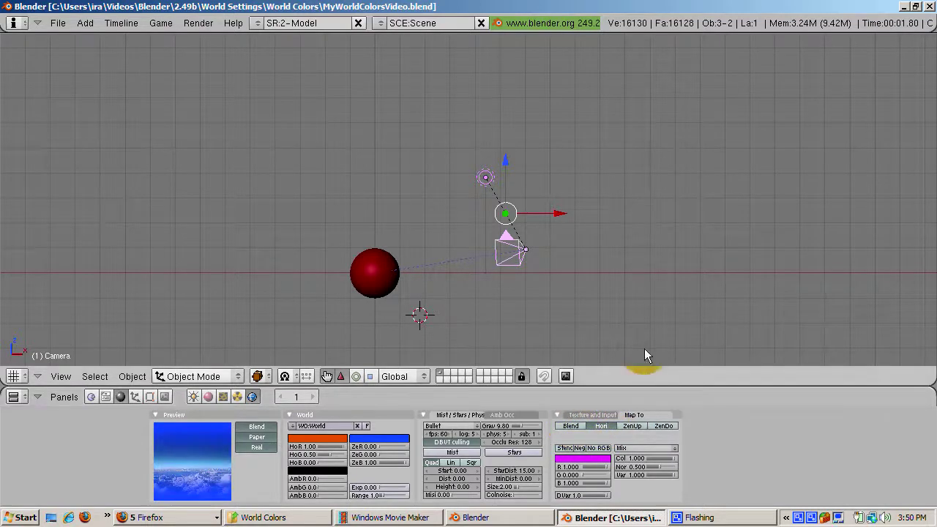
pyautogui.press('F12')
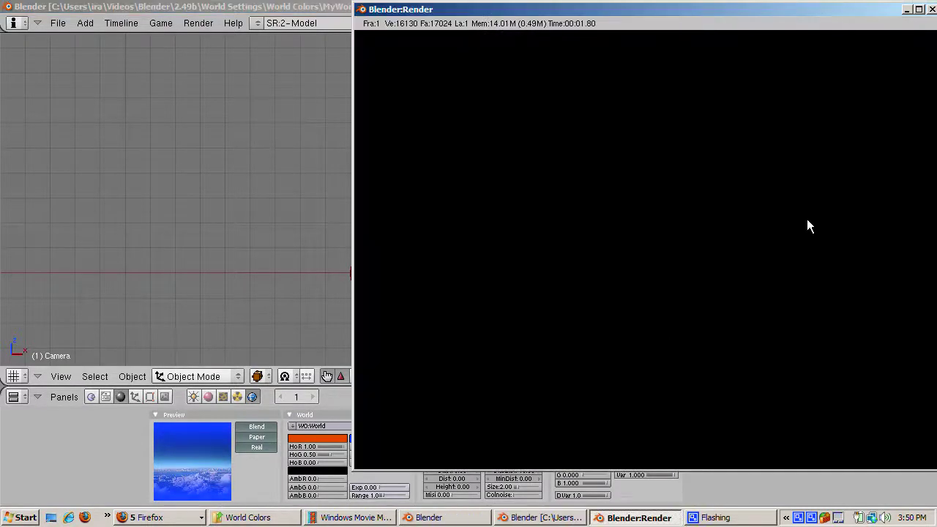
# Close the render and also map the Sky texture to ZenUp.
pyautogui.click(931, 10)
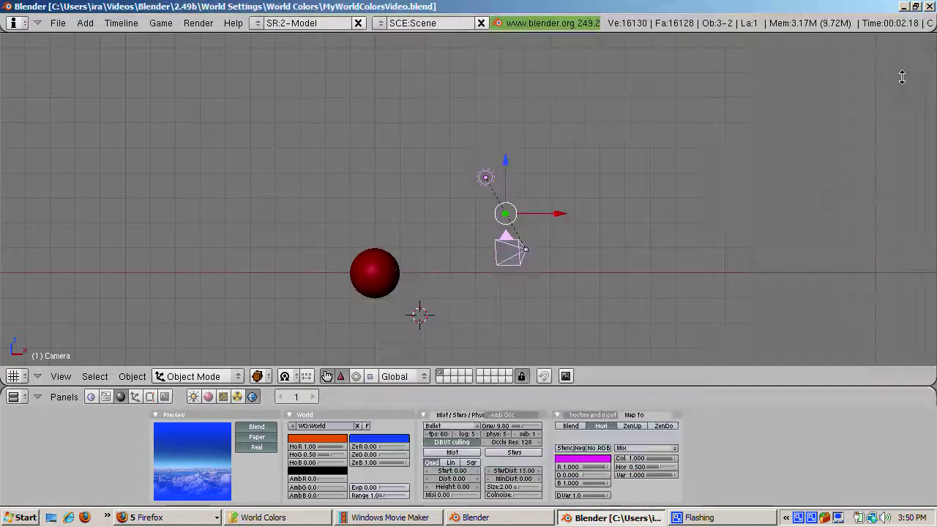
pyautogui.click(637, 430)
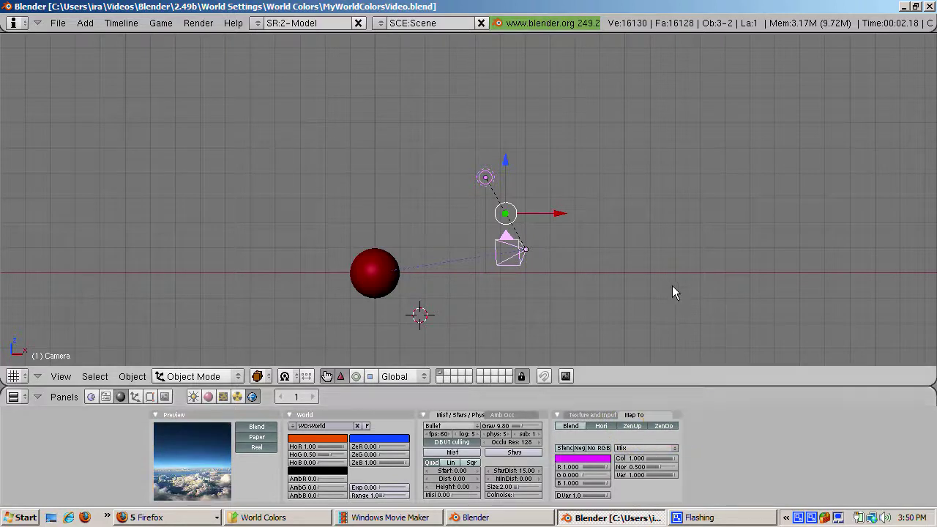